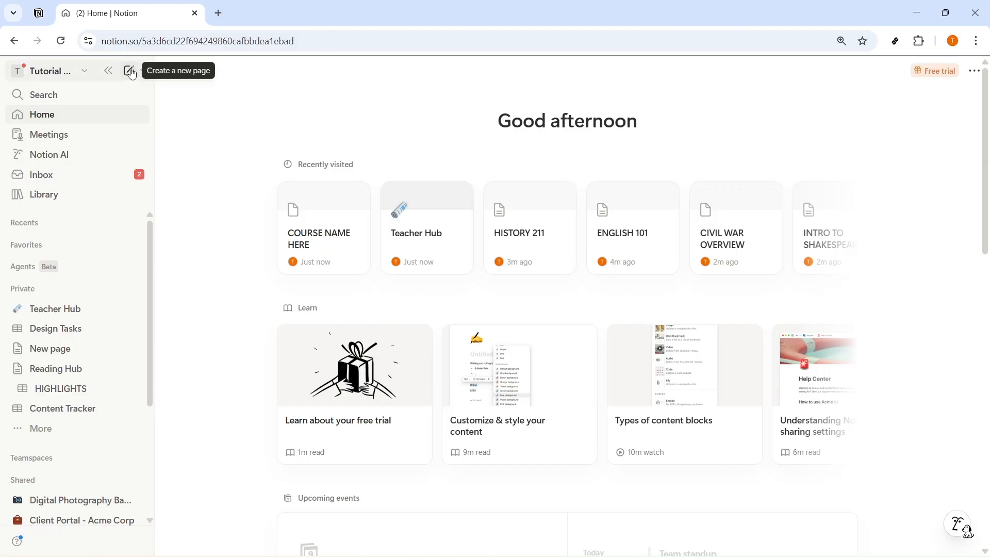
Step: Create a new private page and title it "MY SECOND BRAIN"
left_click(389, 183)
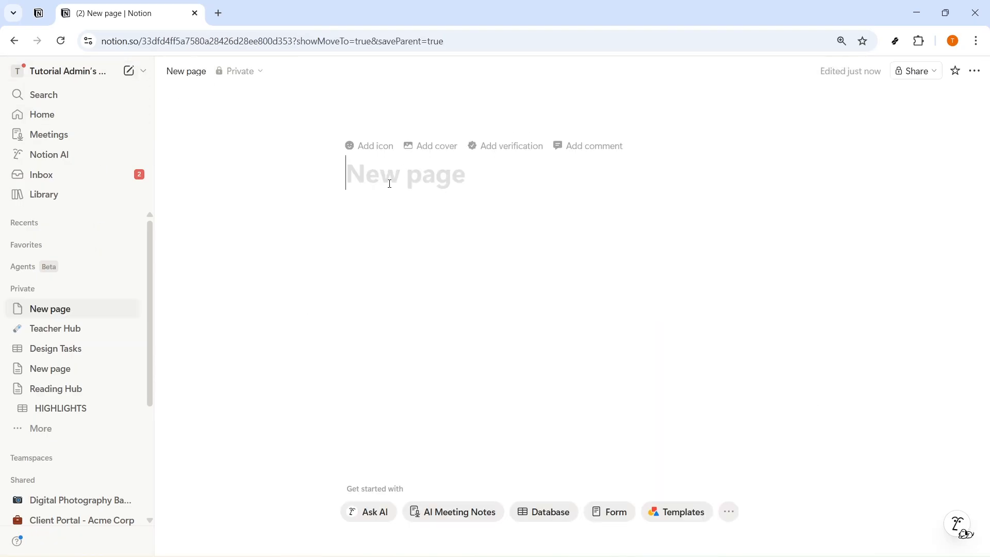
type("n")
key("BackSpace")
type("N")
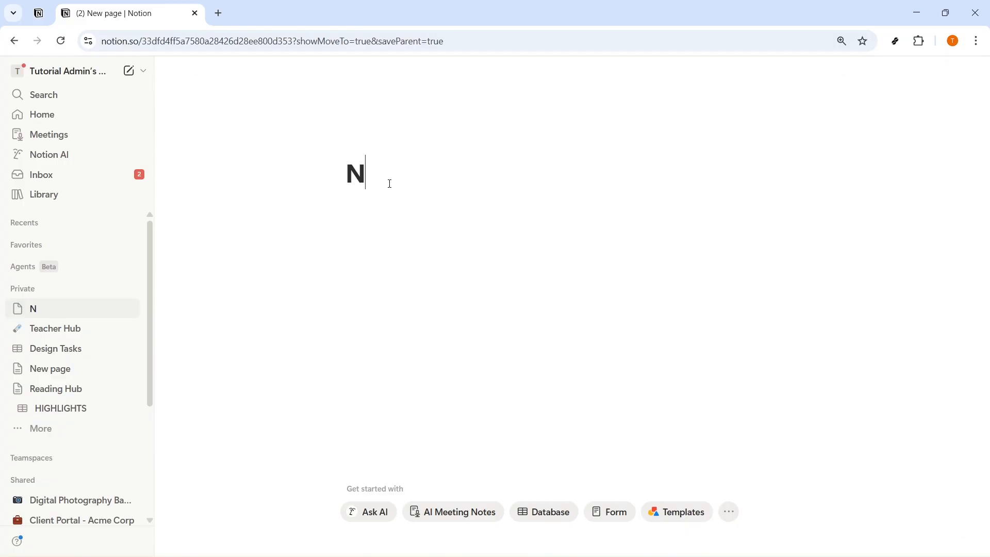
key("BackSpace")
type("MY SECOND BRAIN")
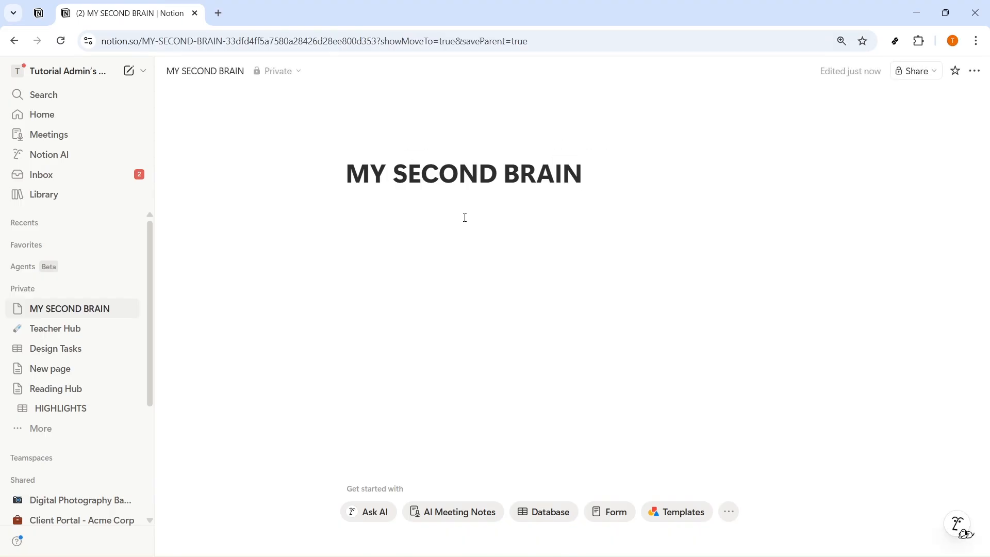
Step: Append "(PARA)" to the end of the page title
left_click_drag(581, 178, 439, 188)
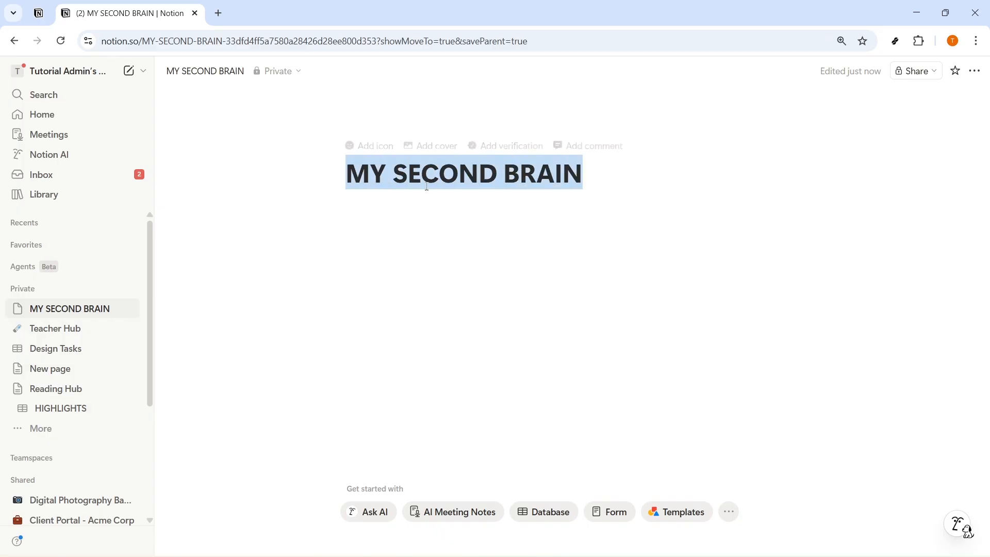
left_click(475, 219)
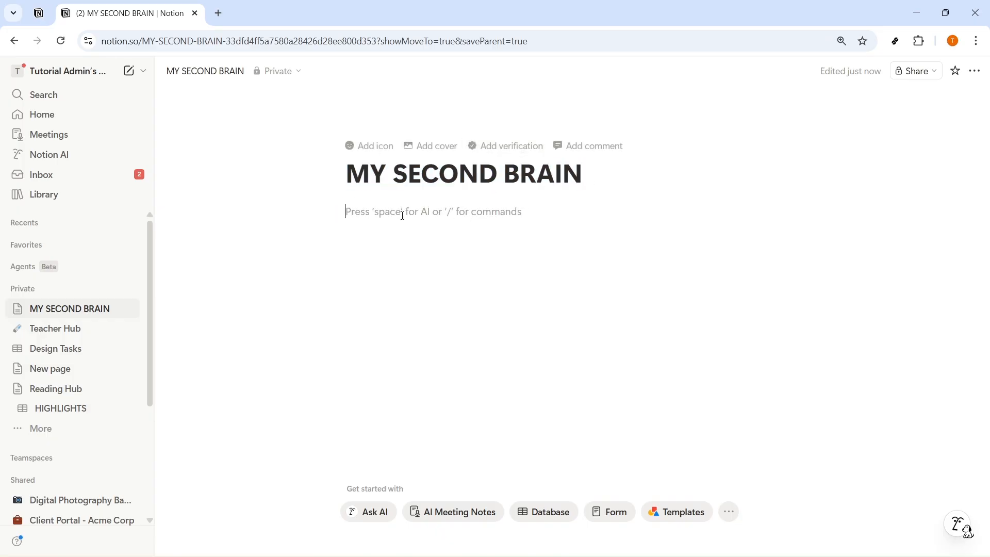
left_click(590, 180)
type("()")
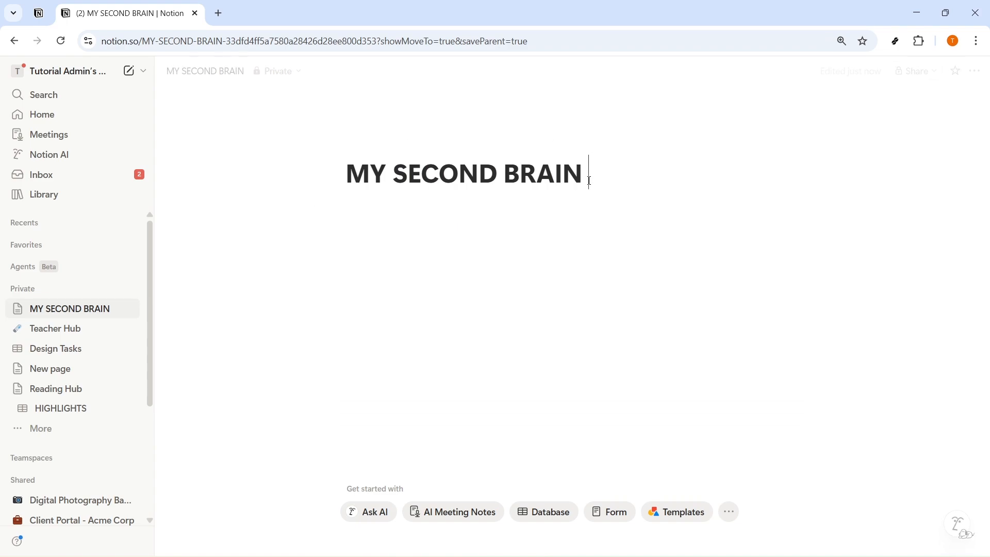
type("PARA")
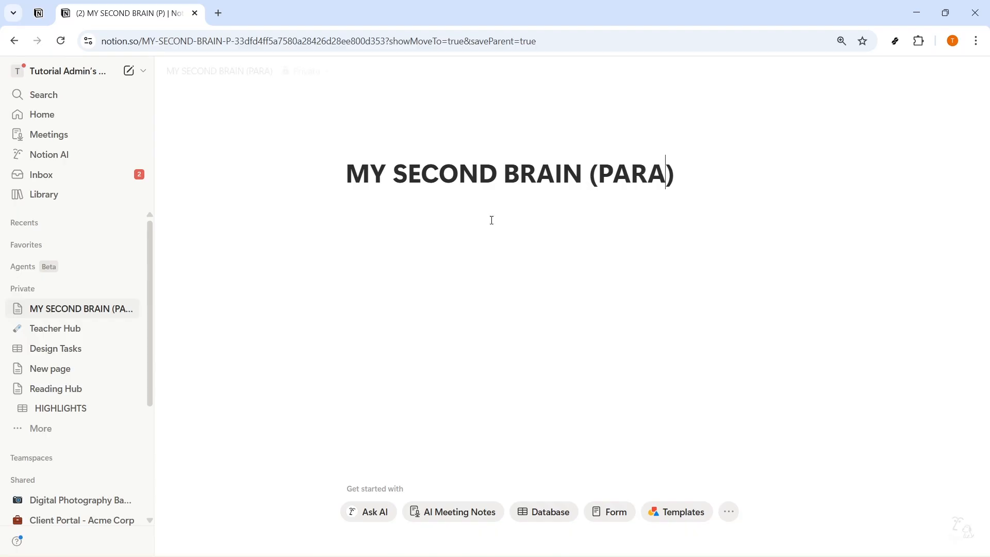
Step: Insert a new database as a table view in the page body below the title
left_click(463, 216)
type("/table")
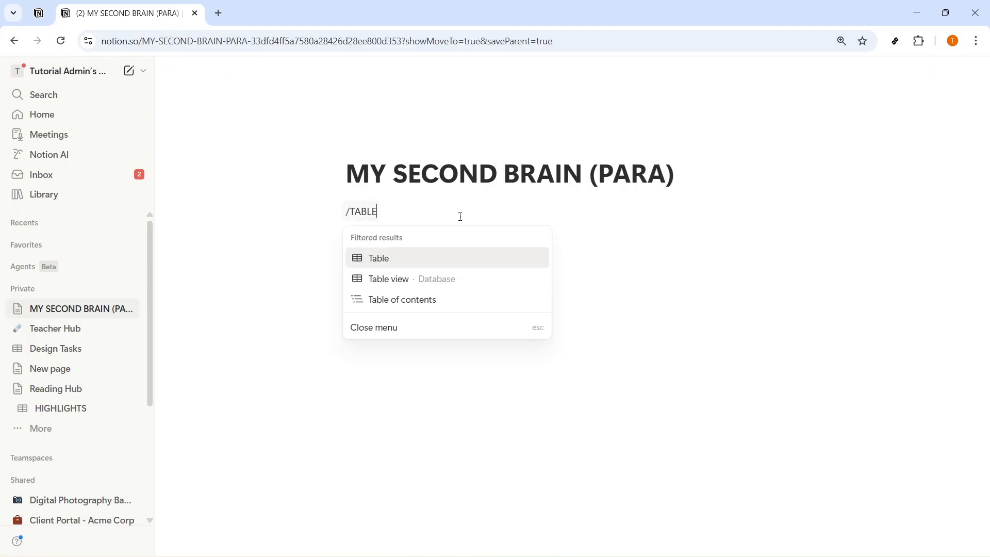
left_click(448, 281)
left_click(396, 214)
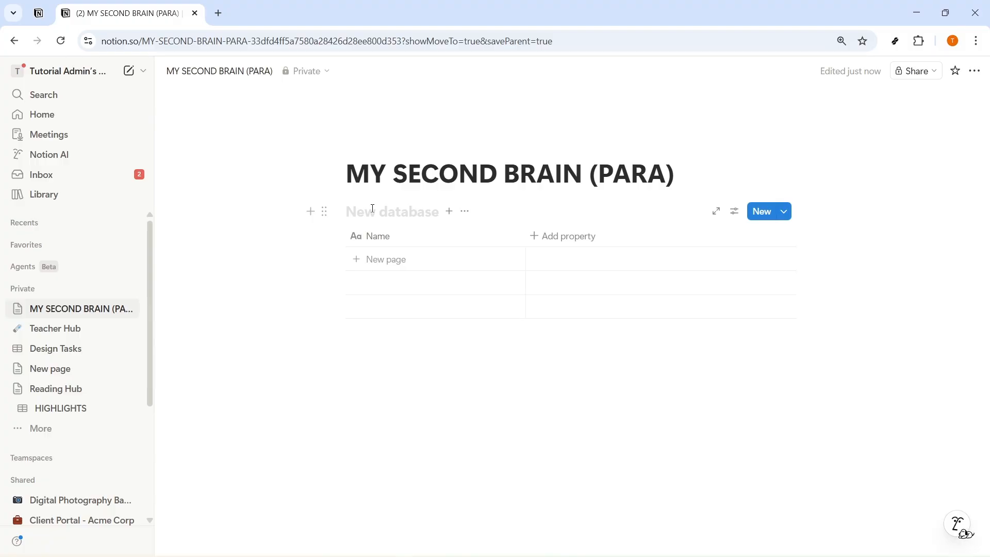
Step: Add a Select property to the database and name it "Category"
left_click(580, 236)
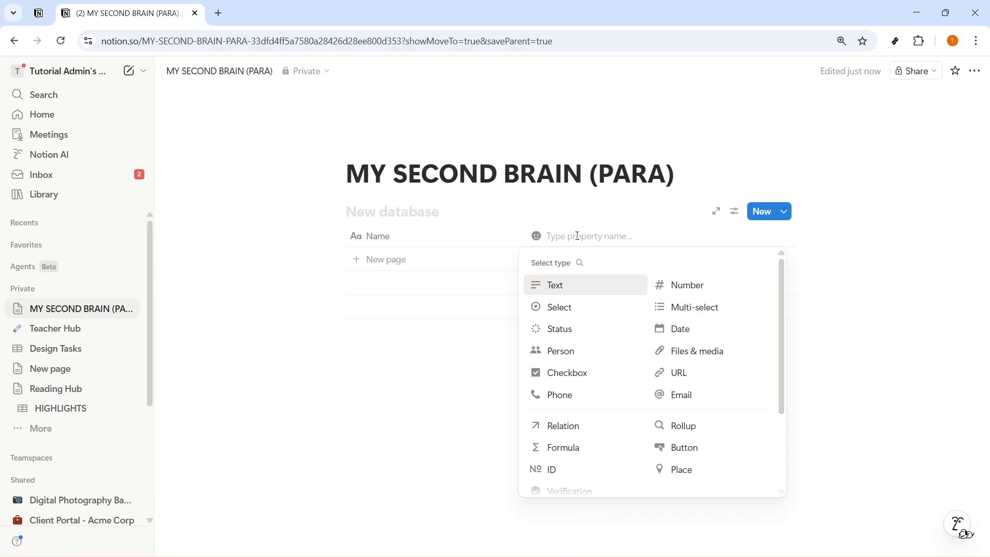
left_click(456, 238)
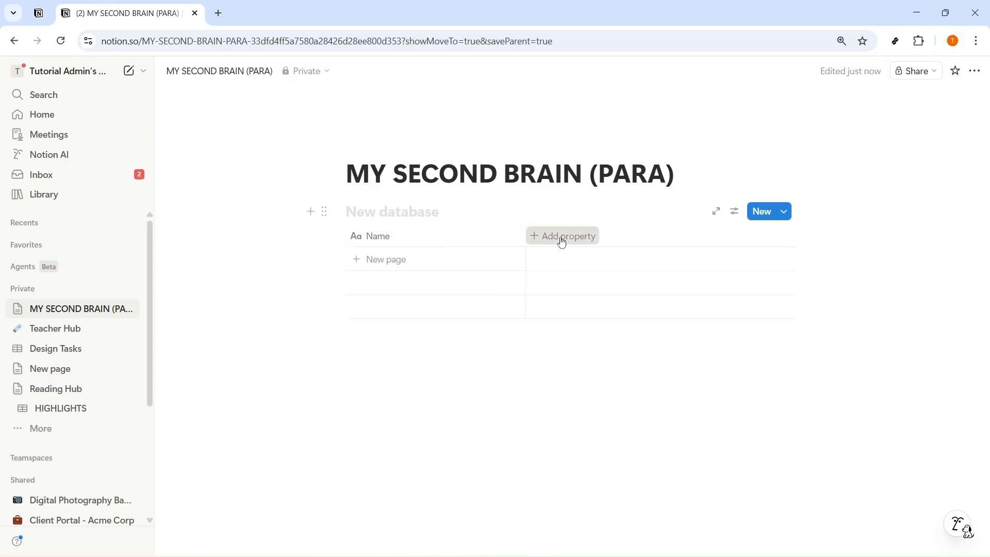
left_click(558, 239)
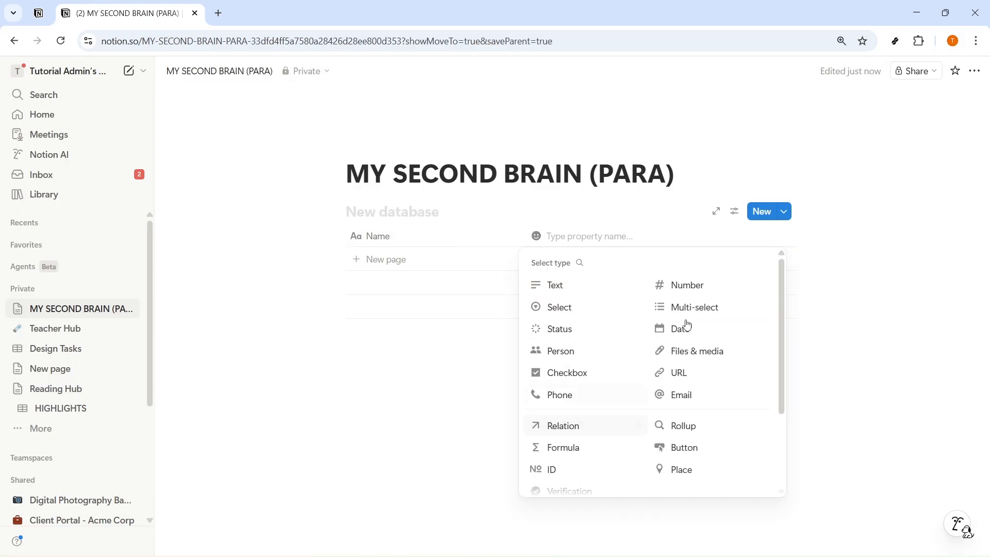
left_click(572, 307)
left_click(597, 241)
left_click_drag(594, 266, 550, 266)
type("c")
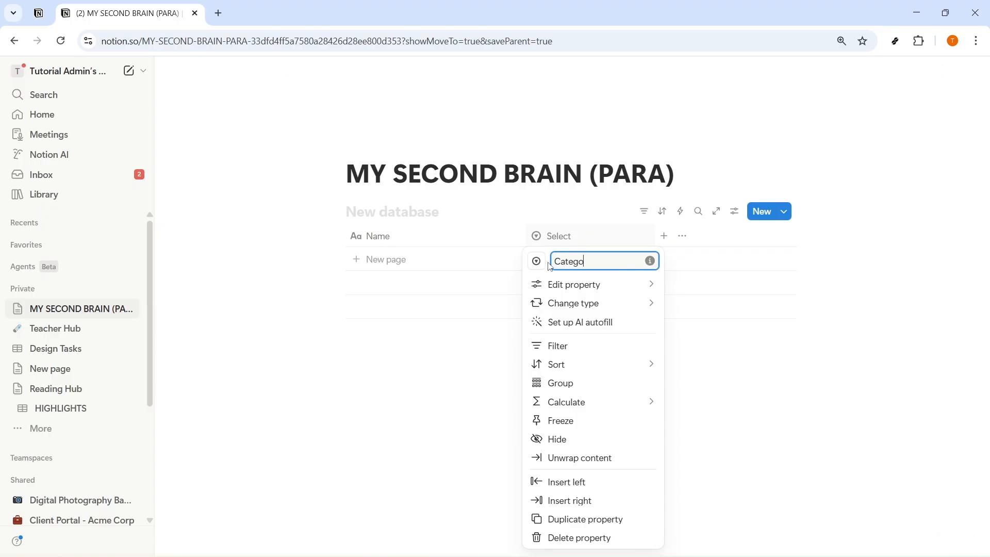
Step: Add a "Project" option to the Category property and color it blue
mouse_move(579, 284)
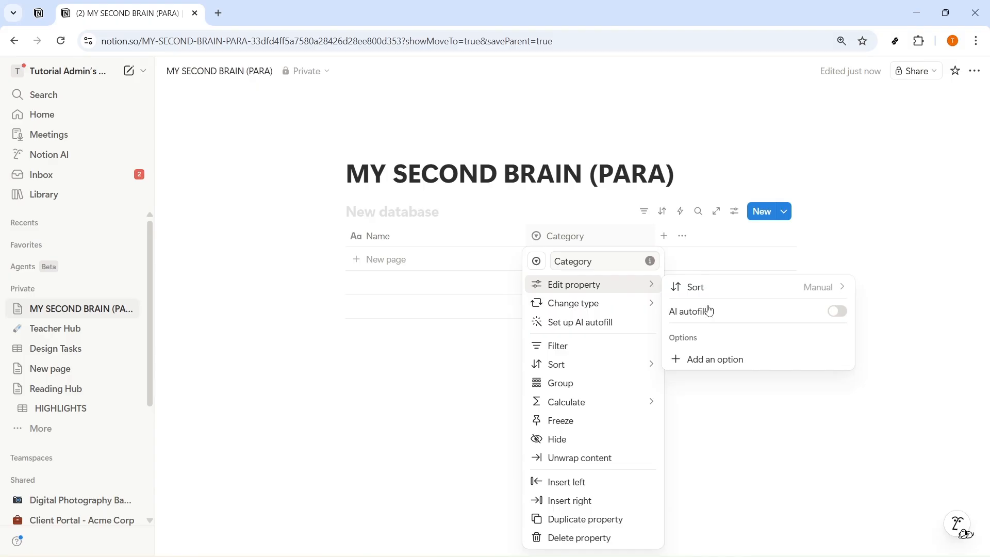
left_click(715, 364)
type("Project")
key("Return")
left_click(727, 359)
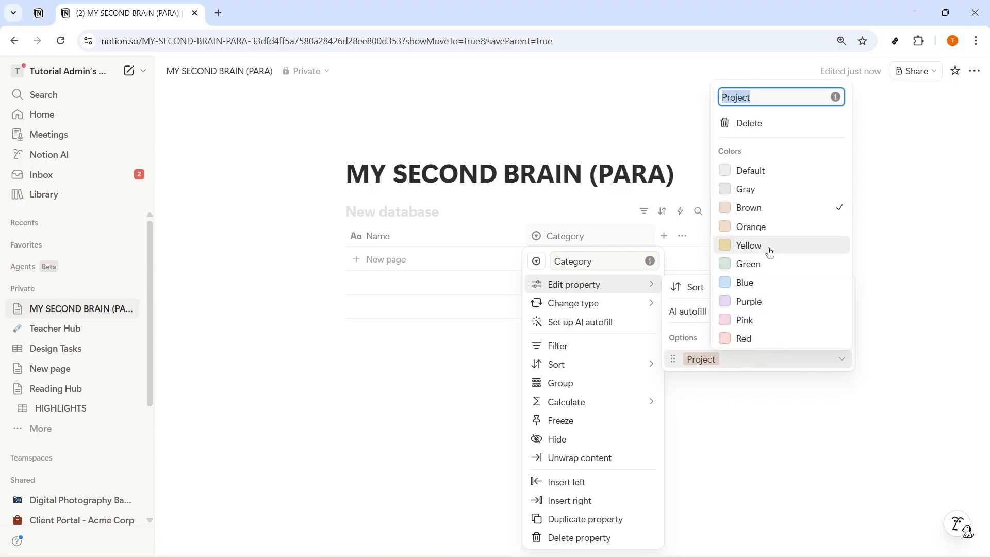
left_click(758, 283)
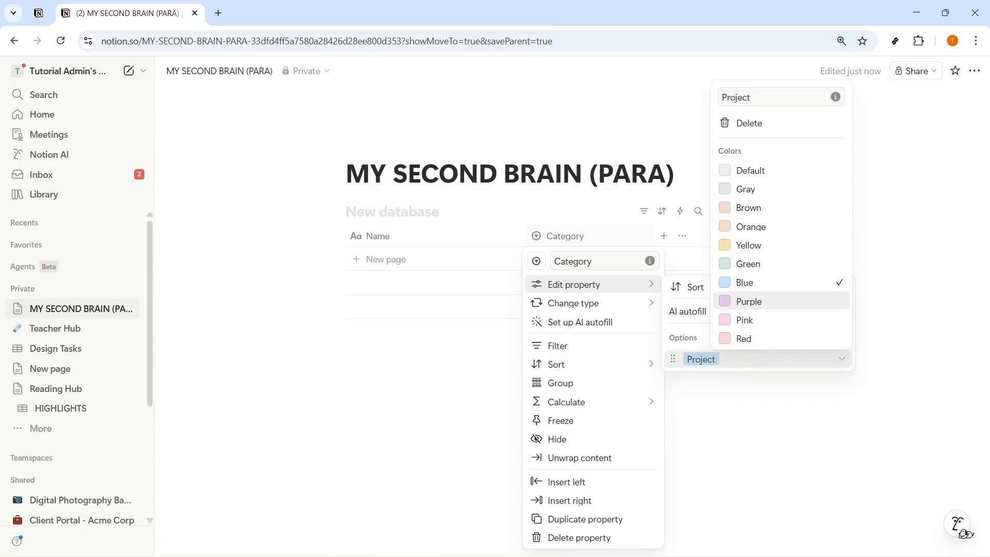
Step: Add an "Areas" option to the Category property and color it green
left_click(680, 335)
left_click(841, 337)
type("Areas")
key("Return")
left_click(722, 359)
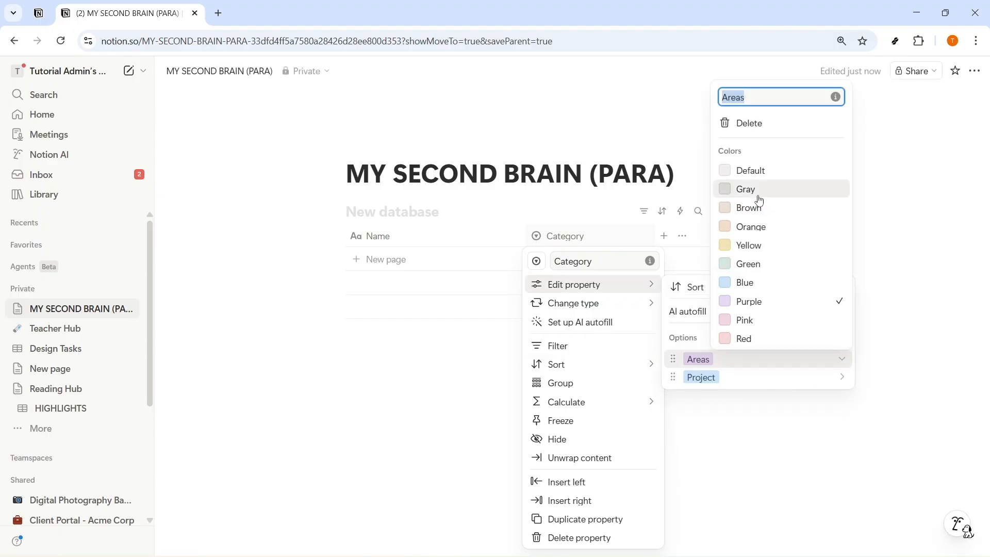
left_click(759, 262)
Step: Add a "Resources" option to the Category property and color it purple
left_click(689, 336)
left_click(842, 338)
type("Resources")
key("Return")
left_click(742, 360)
left_click(755, 308)
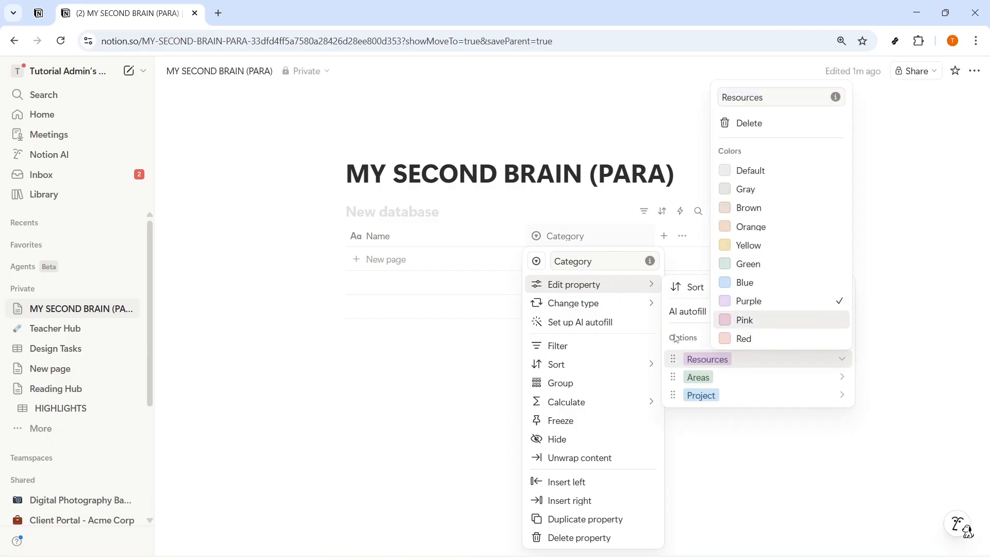
Step: Add an "Archives" option to the Category property
left_click(843, 339)
type("Archives")
key("Return")
left_click(789, 360)
Step: Add a Status property after Category, keeping its default name and options
left_click(663, 239)
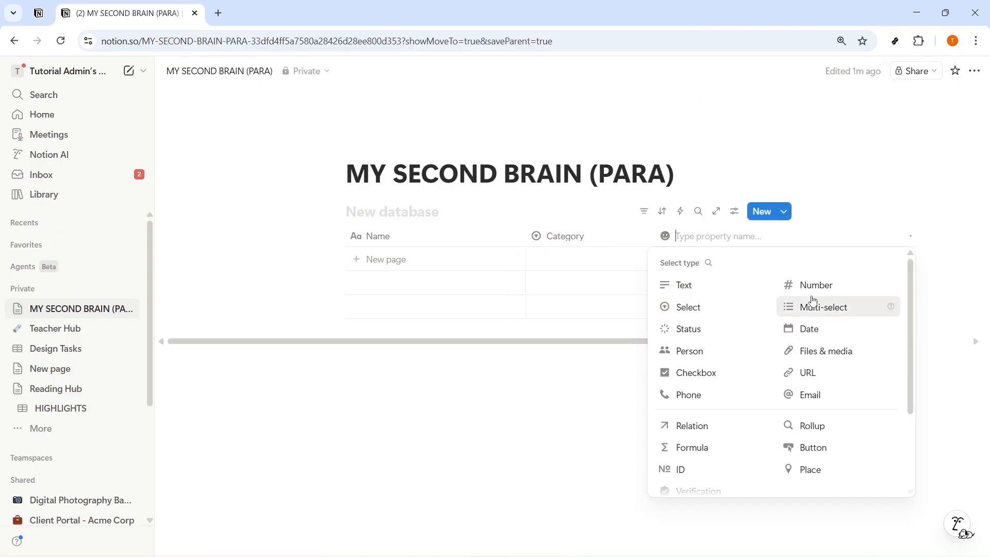
left_click(713, 335)
left_click(704, 241)
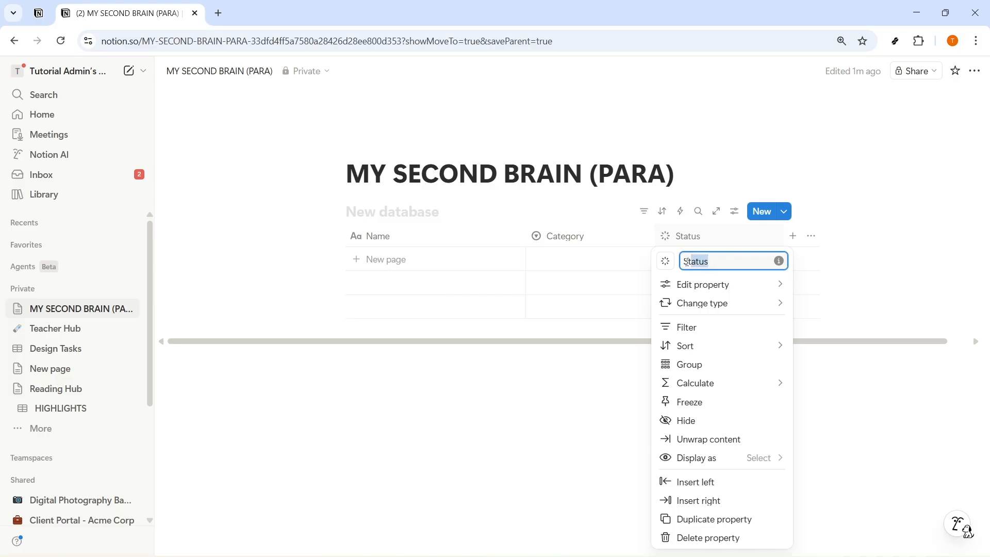
mouse_move(704, 293)
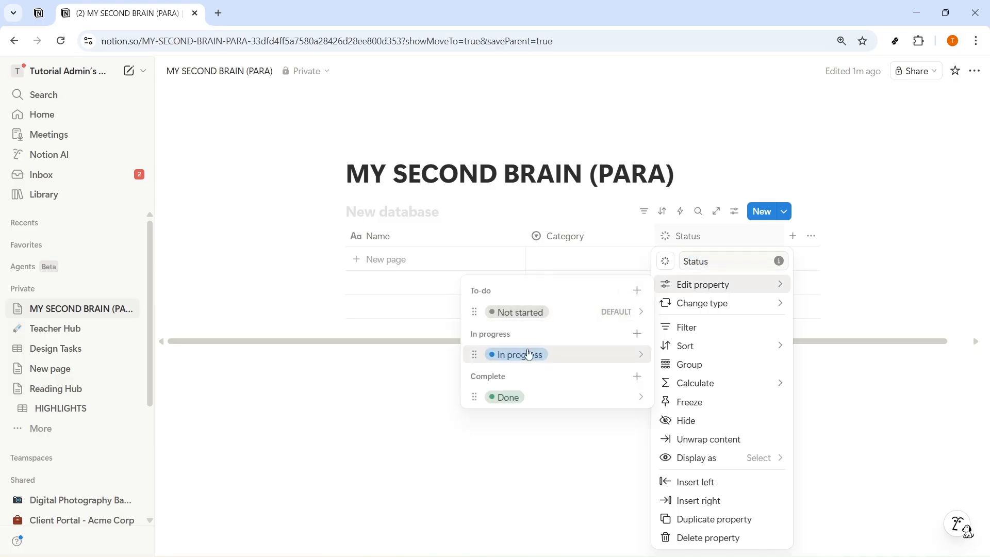
left_click(560, 455)
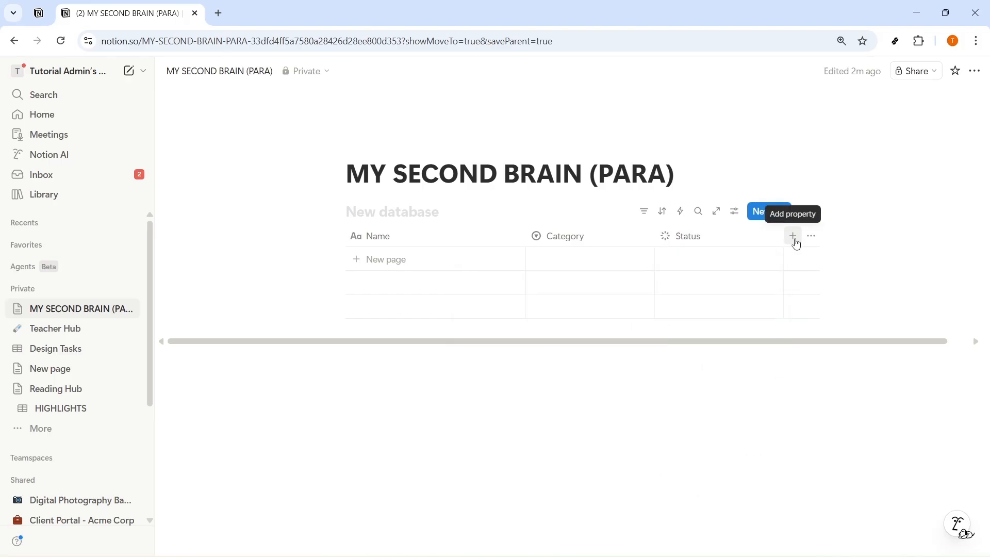
Step: Add another Select property after Status and name it "Priority"
left_click(793, 236)
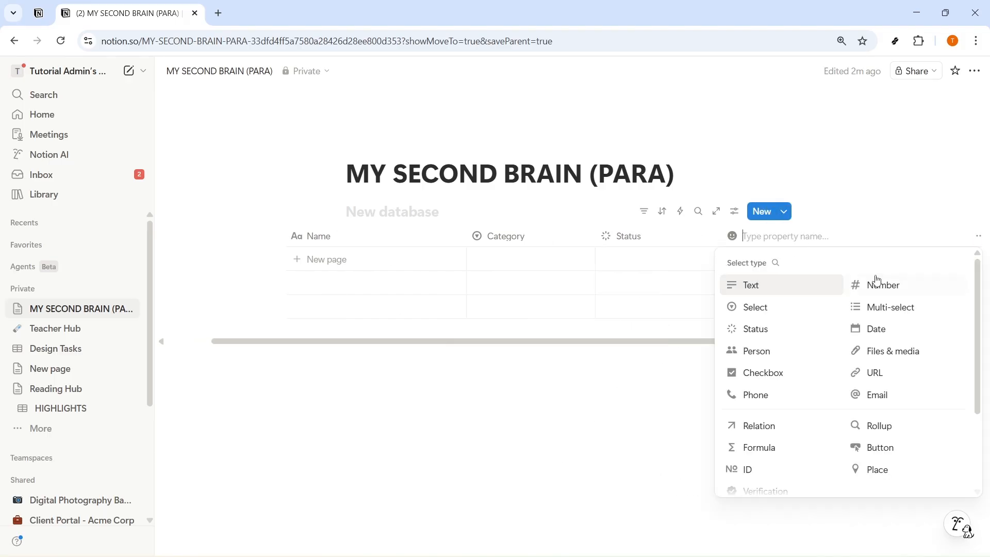
left_click(763, 307)
left_click(784, 242)
type("Priority")
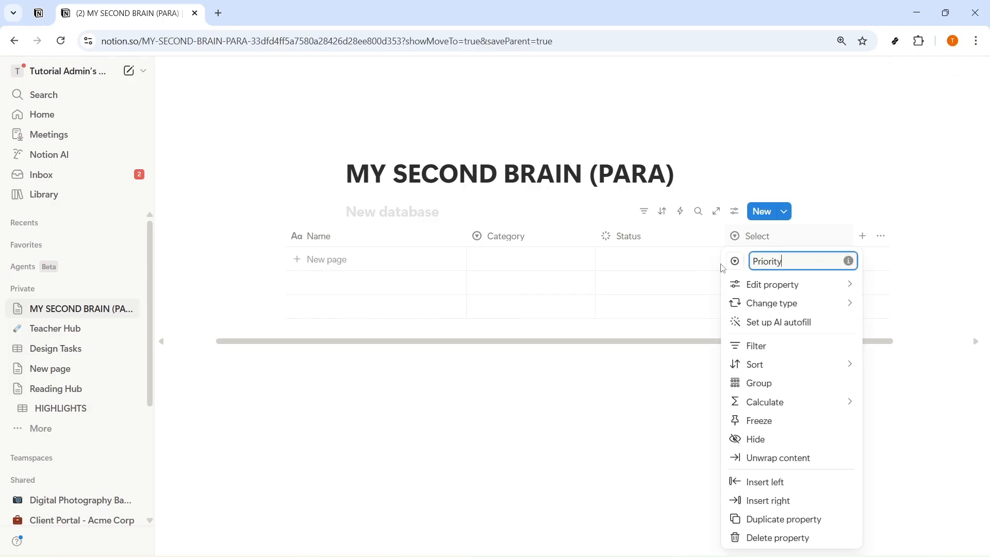
Step: Add the options "High", "Medium" and "Low" to the Priority property
mouse_move(846, 282)
left_click(622, 359)
type("High")
key("Return")
type("Medium")
key("Return")
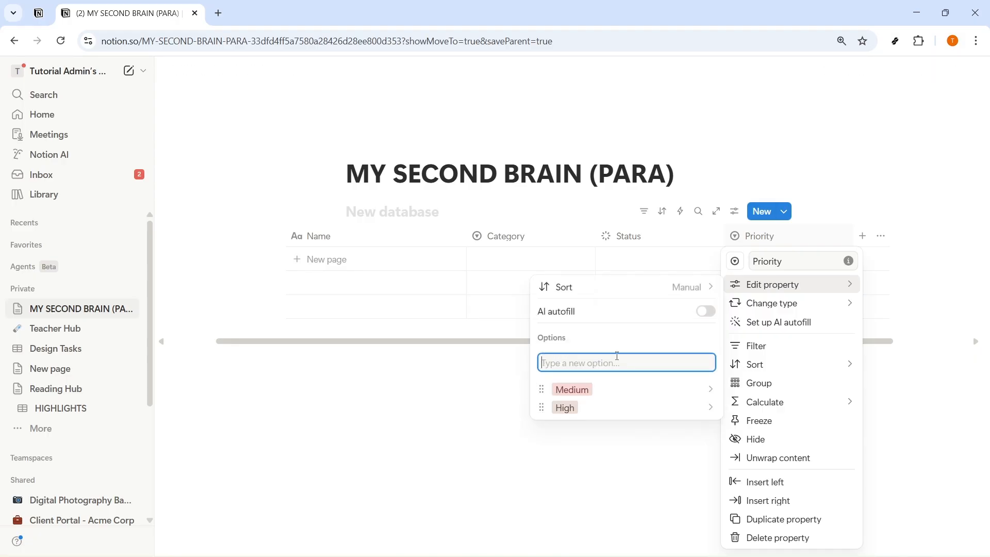
type("Low")
key("Return")
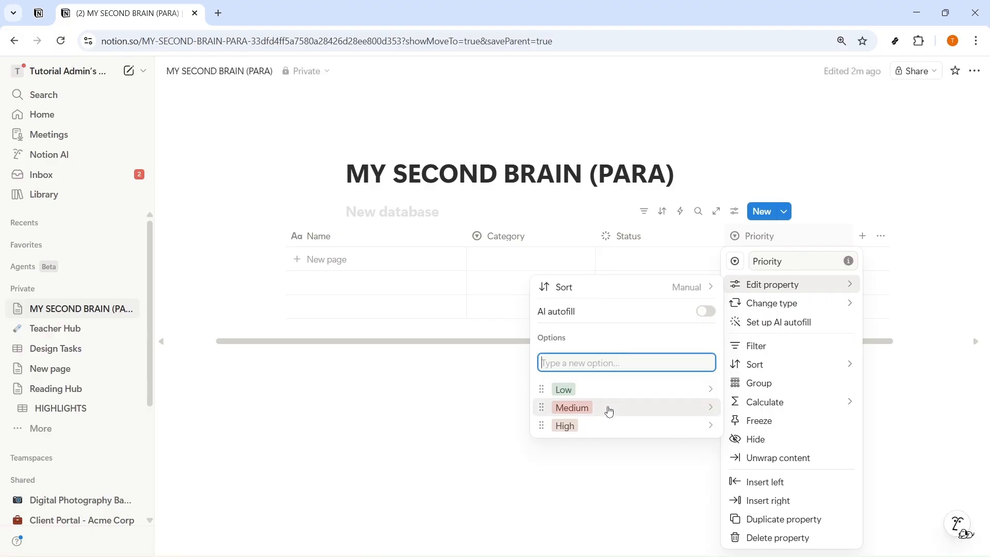
key("Escape")
key("Escape")
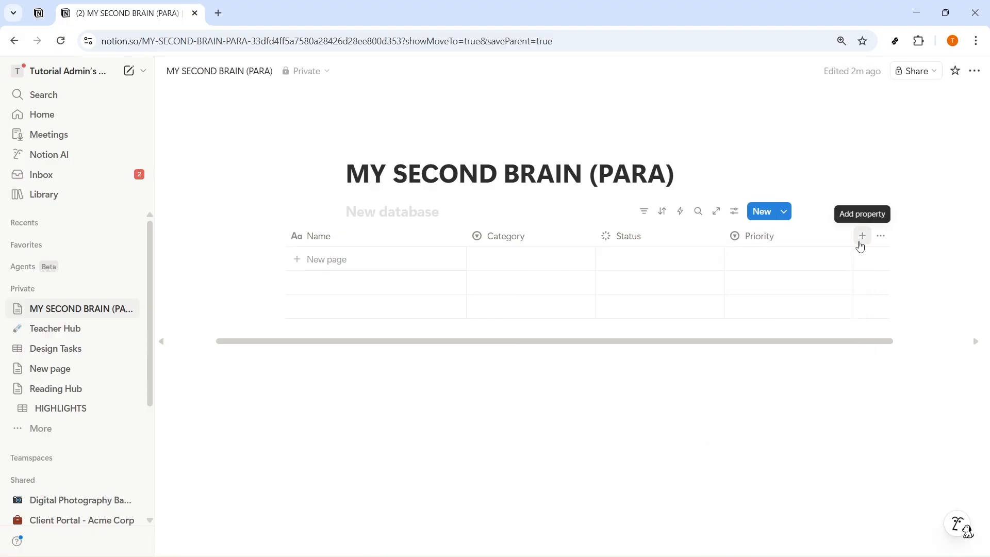
Step: Add a Date property after Priority and name it "Due Date"
left_click(862, 236)
left_click(876, 329)
left_click(771, 241)
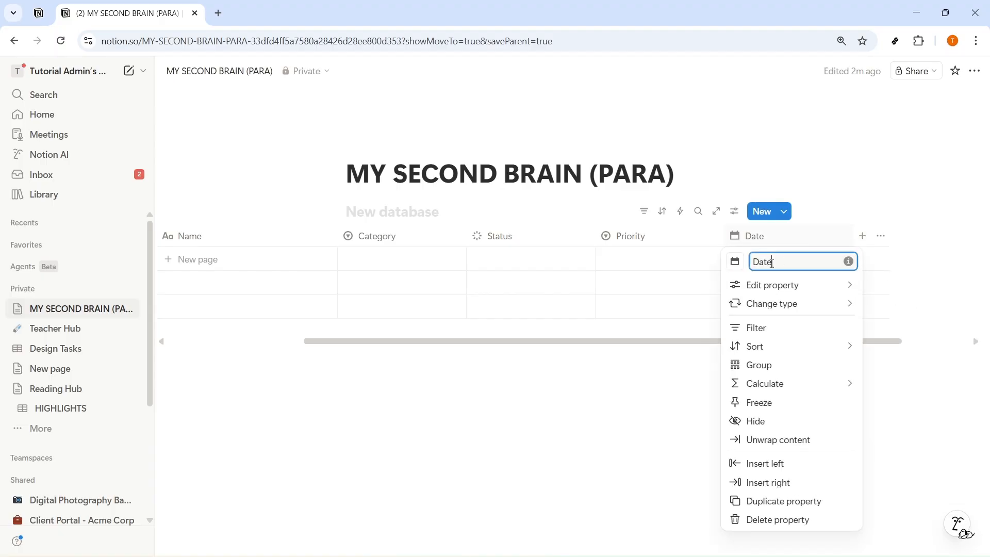
type("Due")
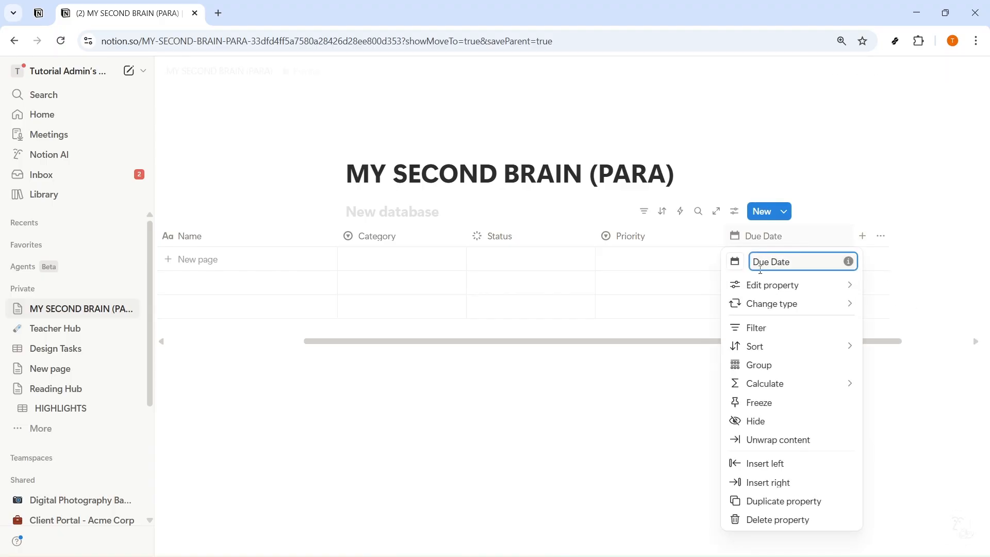
key("Return")
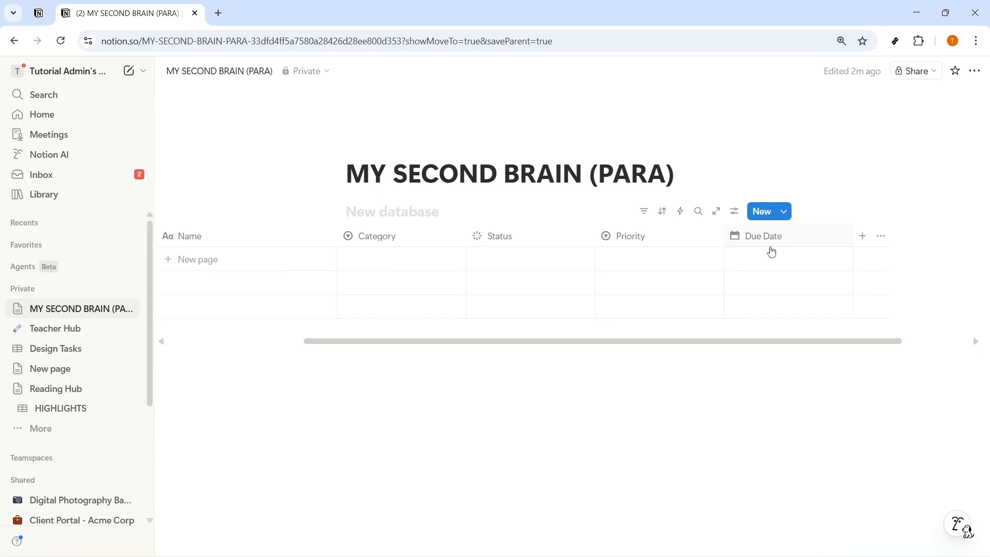
left_click_drag(796, 345, 671, 350)
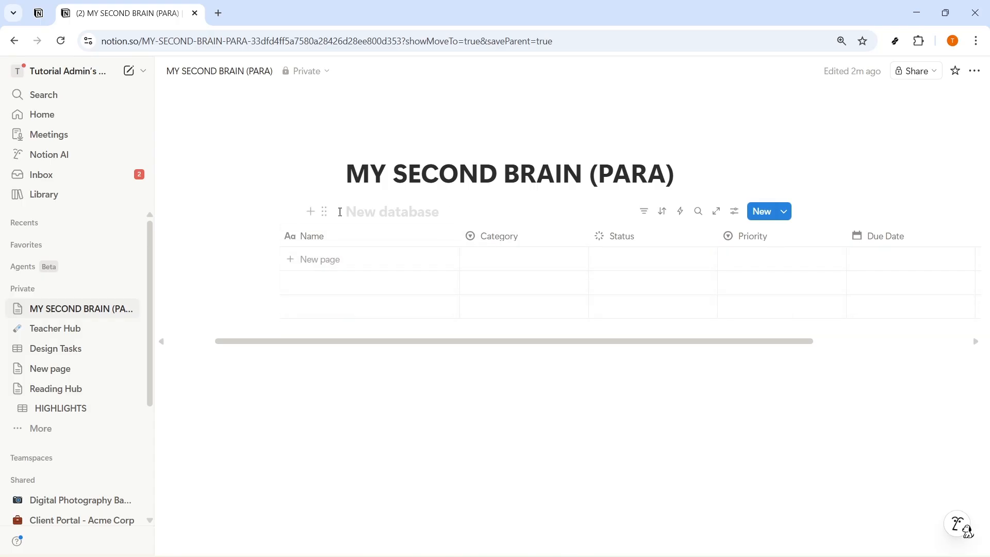
left_click_drag(355, 342, 784, 243)
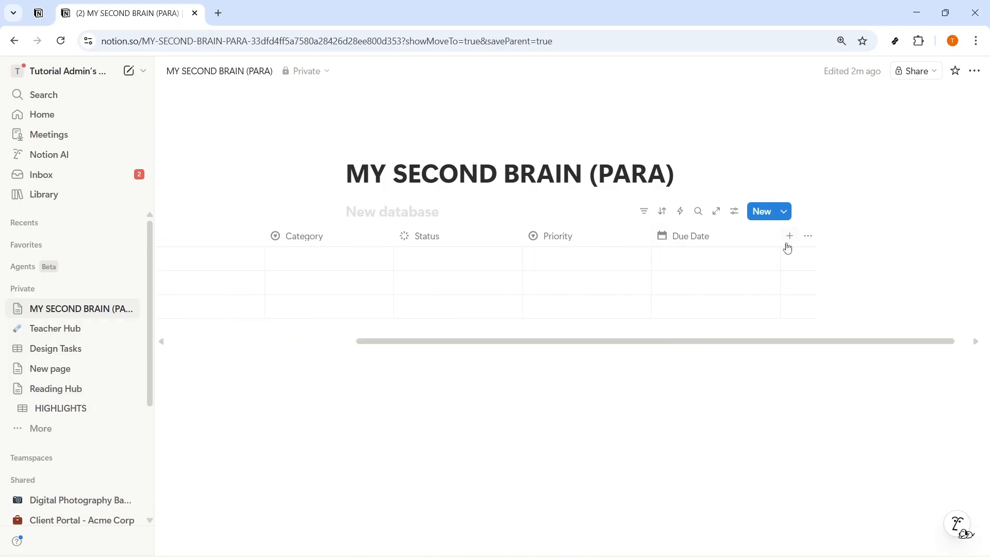
left_click(794, 237)
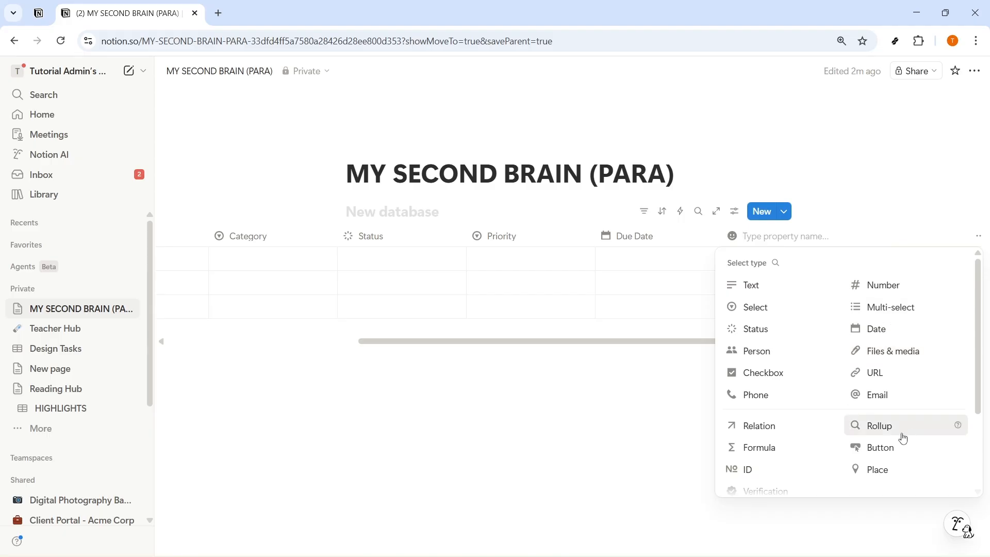
scroll(808, 461, "down", 3)
left_click(537, 376)
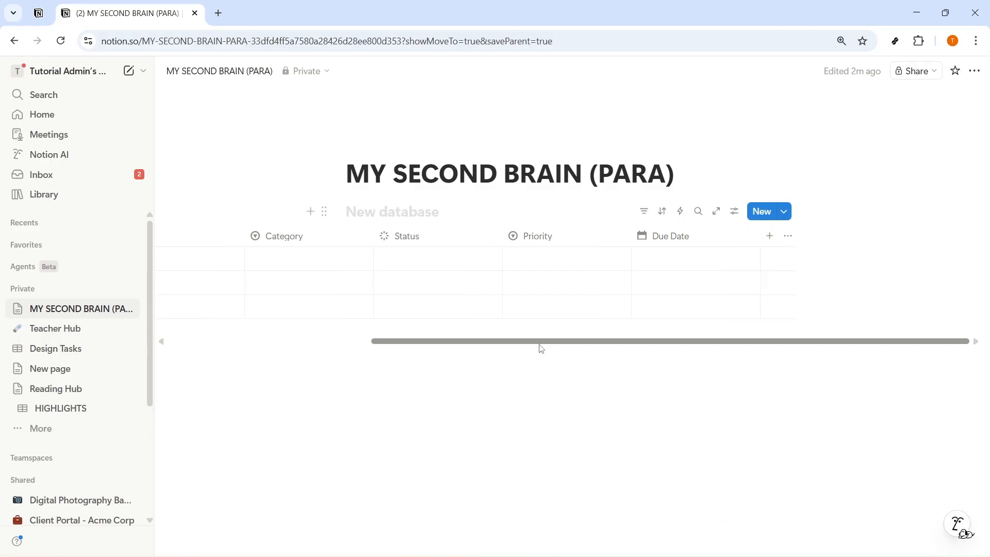
left_click_drag(539, 347, 397, 350)
left_click(734, 211)
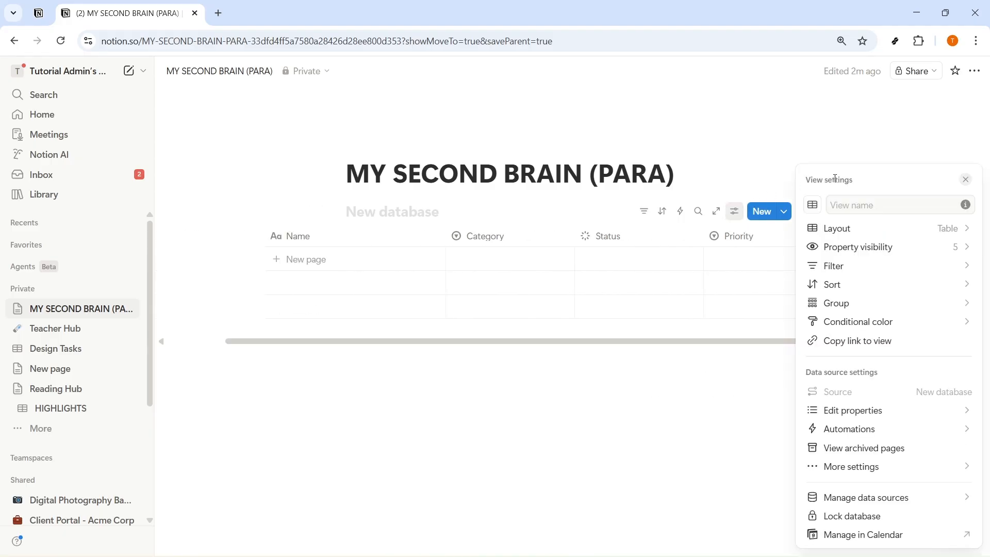
left_click(702, 469)
left_click(338, 237)
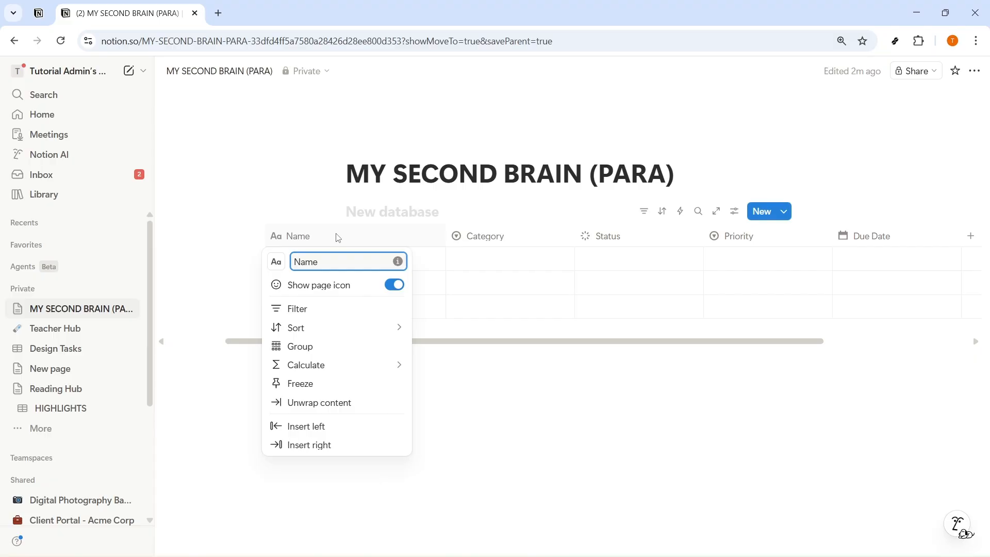
left_click(497, 380)
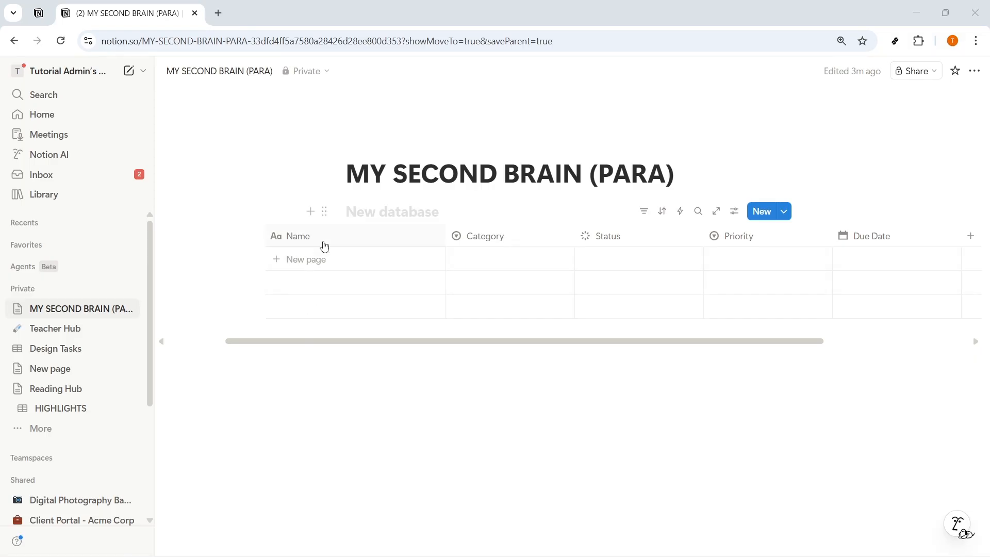
left_click(285, 237)
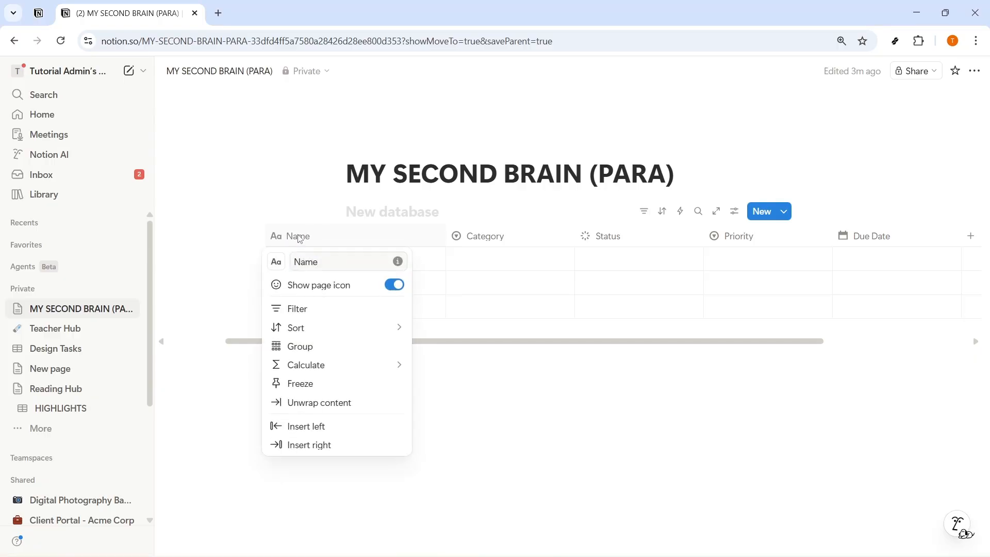
left_click(298, 235)
Step: Add a first entry to the database and name it "REDESIGN PORTFOLIO WEBSITE"
left_click(307, 261)
left_click(325, 315)
right_click(325, 261)
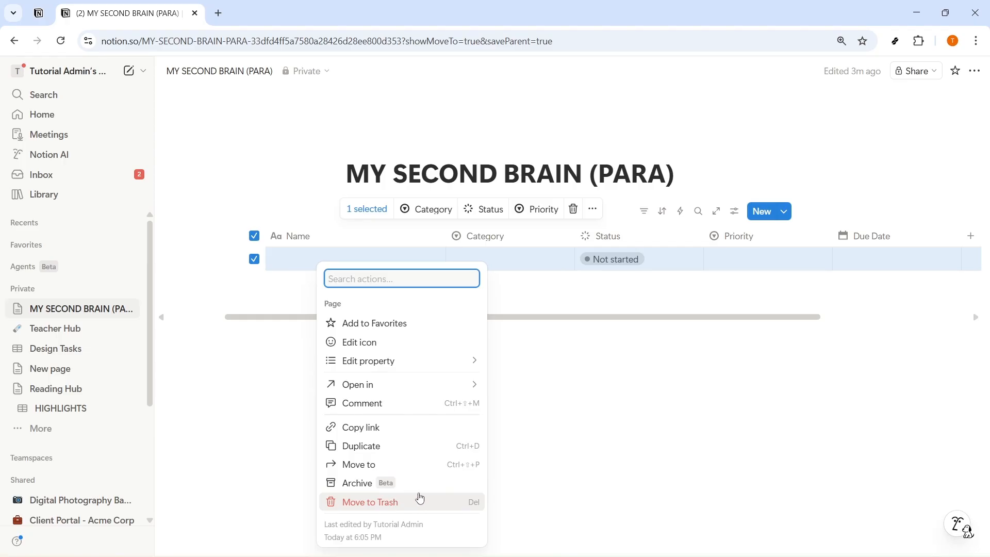
left_click(607, 424)
left_click(607, 424)
left_click(319, 262)
type("SAMPLE 1")
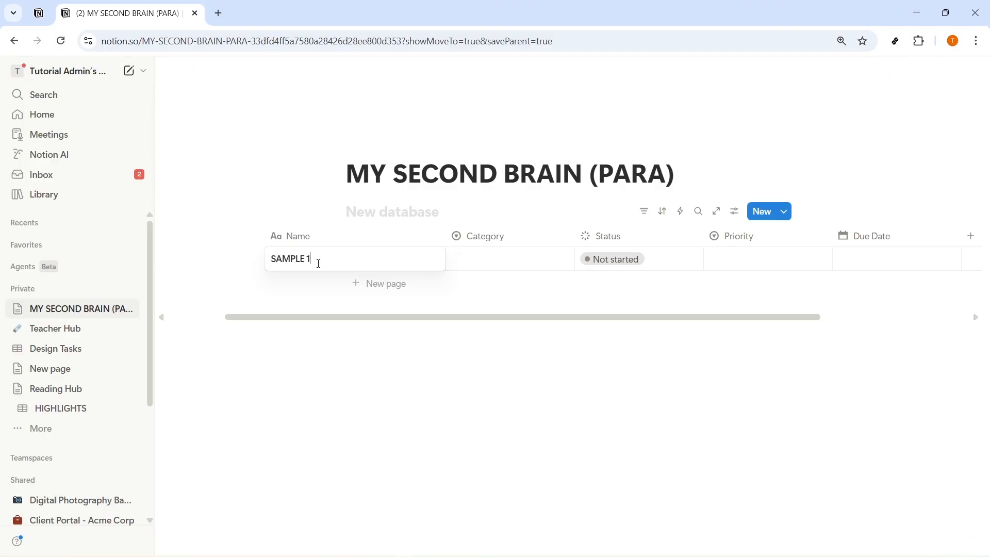
key("ctrl+a")
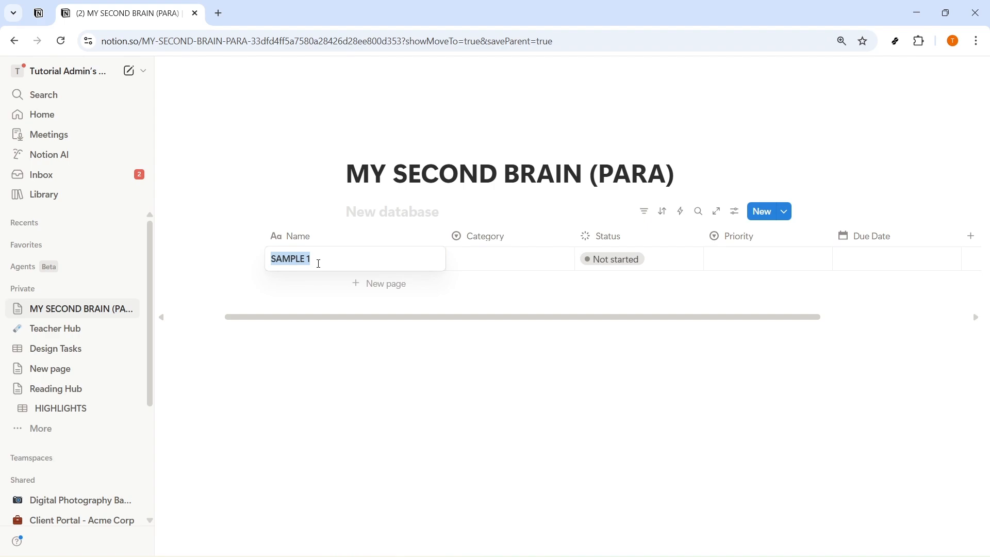
type("REDESIGN PORTFOLIO")
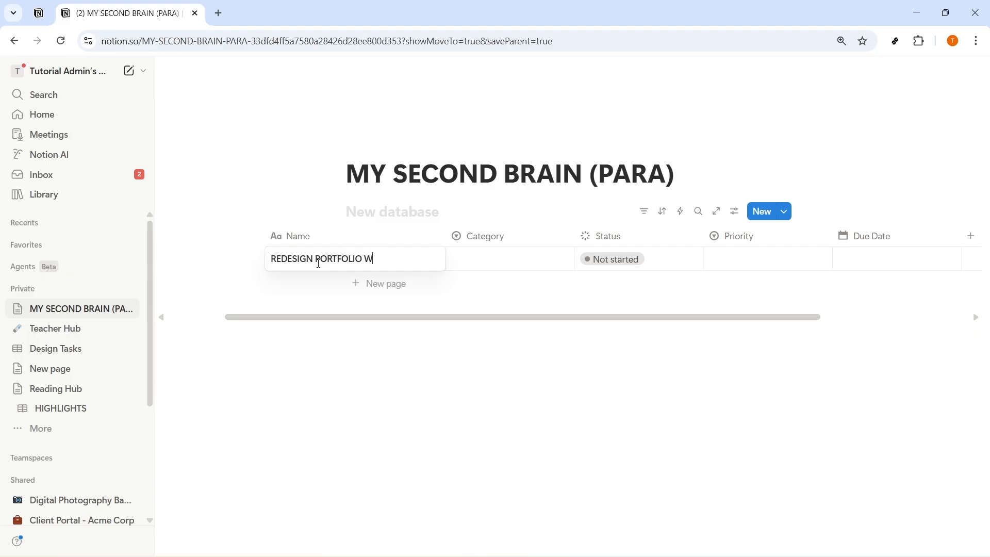
key("Escape")
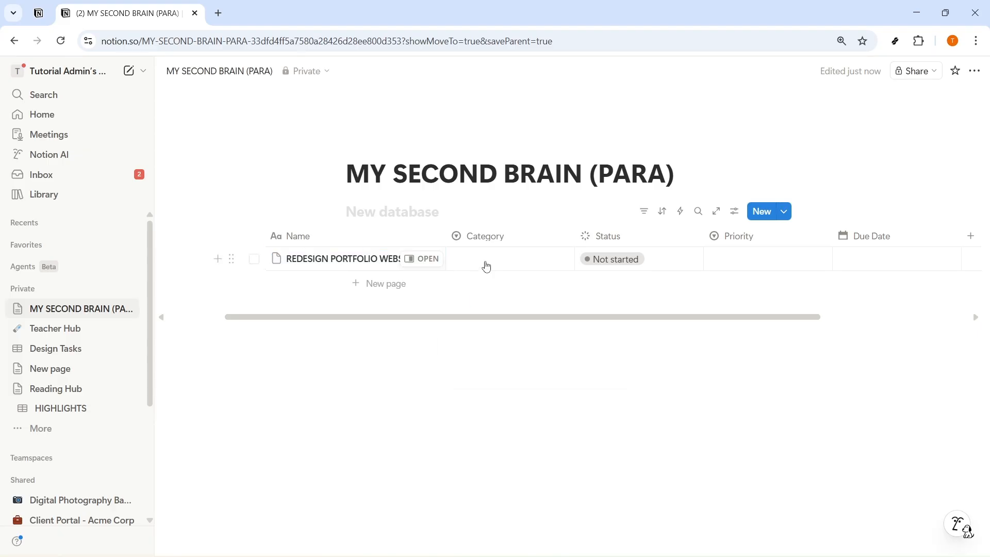
Step: Set the portfolio website entry's properties to Category Project, Status In progress and Priority Low
left_click(484, 262)
left_click(505, 304)
left_click(639, 260)
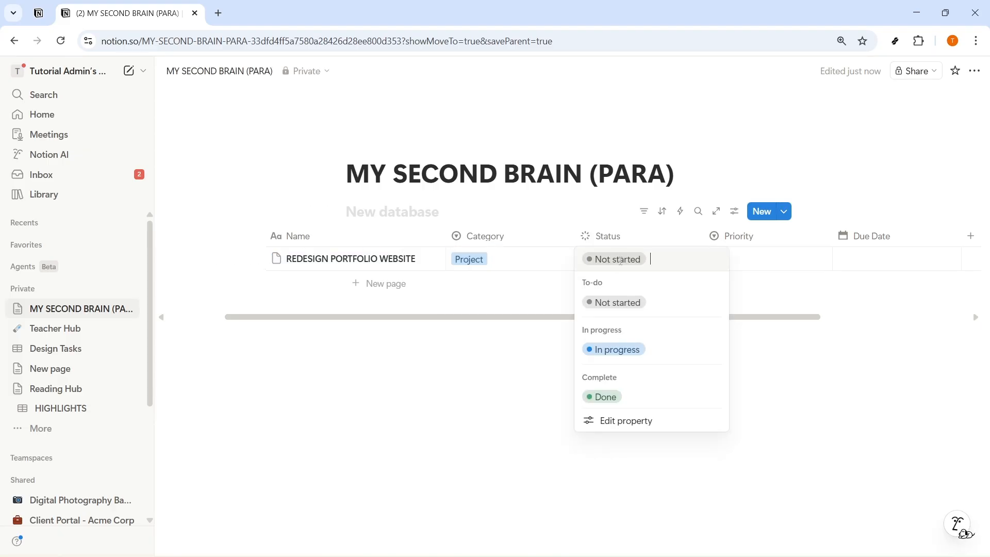
left_click(626, 356)
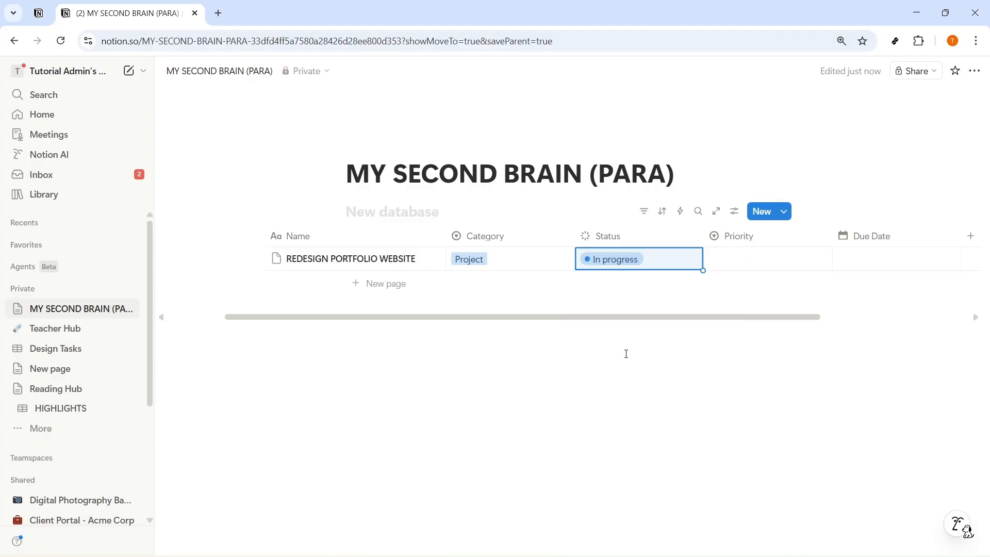
left_click(761, 265)
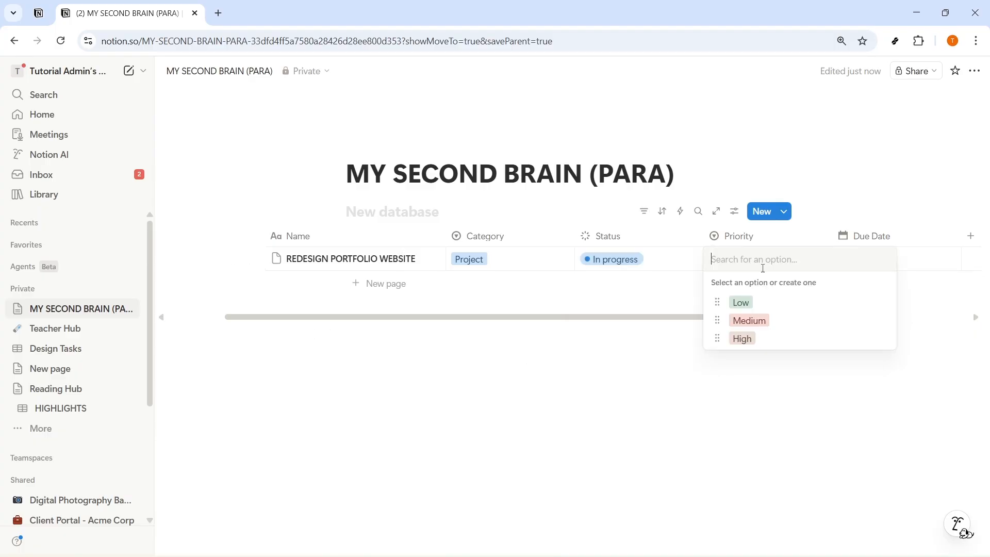
left_click(757, 309)
key("Escape")
left_click(276, 258)
left_click(432, 286)
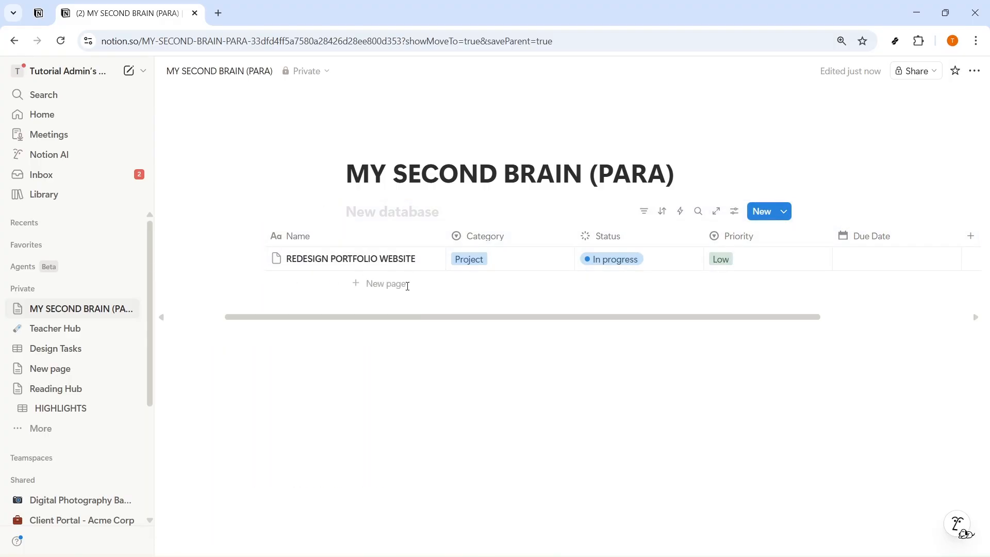
Step: Add a second entry below the portfolio website one and name it "HEALTH AND FITNESS"
left_click(376, 284)
type("h")
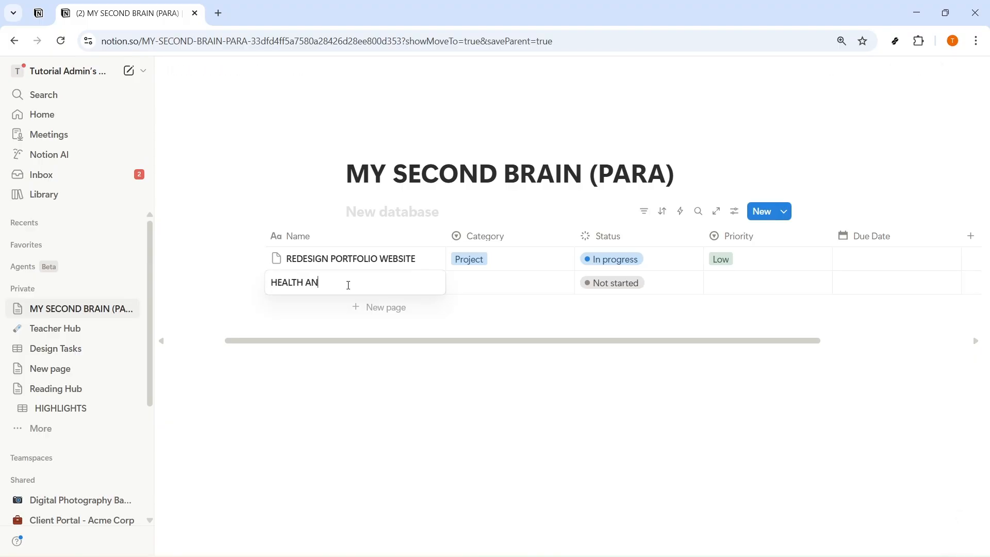
type("EALTH AND FITNESS")
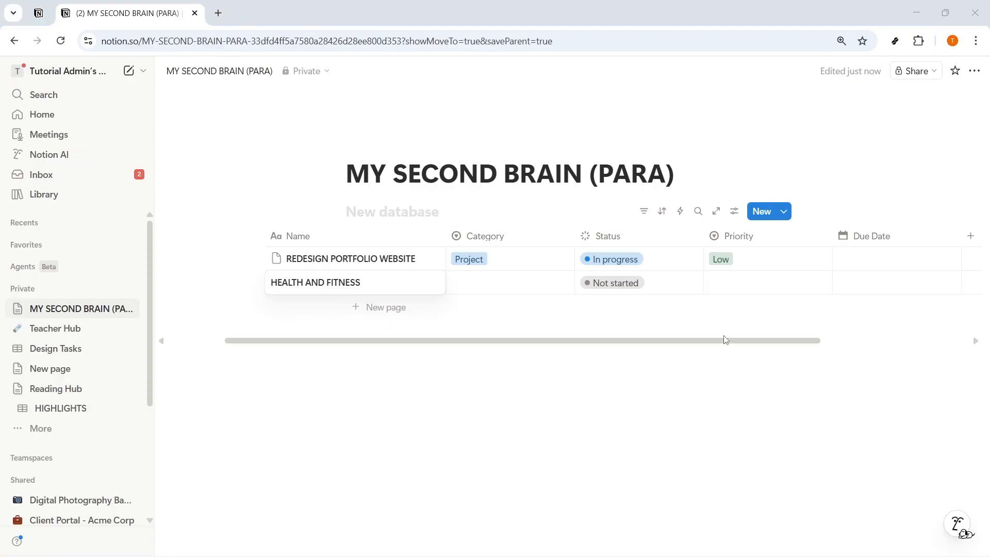
Step: Set the health and fitness entry's properties to Category Areas, Status Not started and Priority Low
left_click(498, 289)
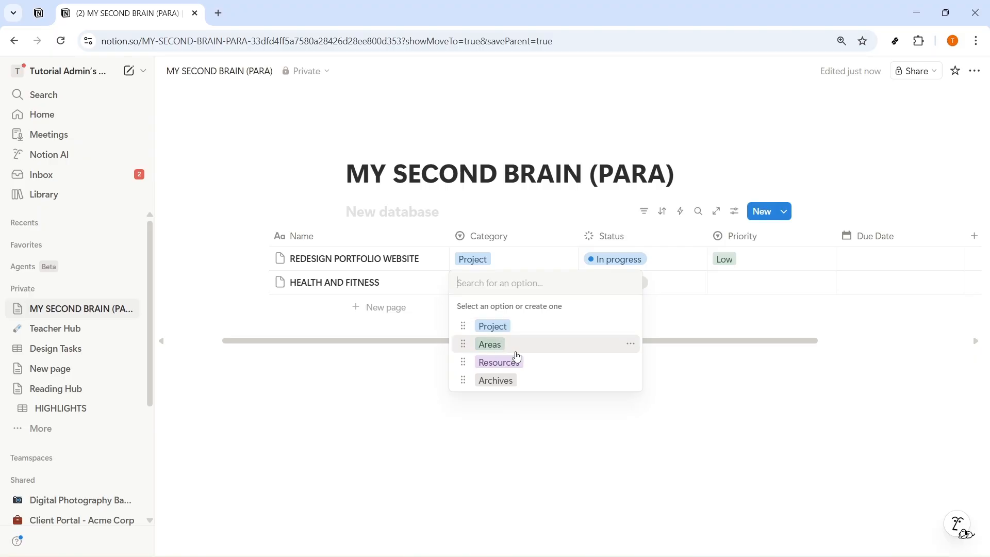
left_click(497, 344)
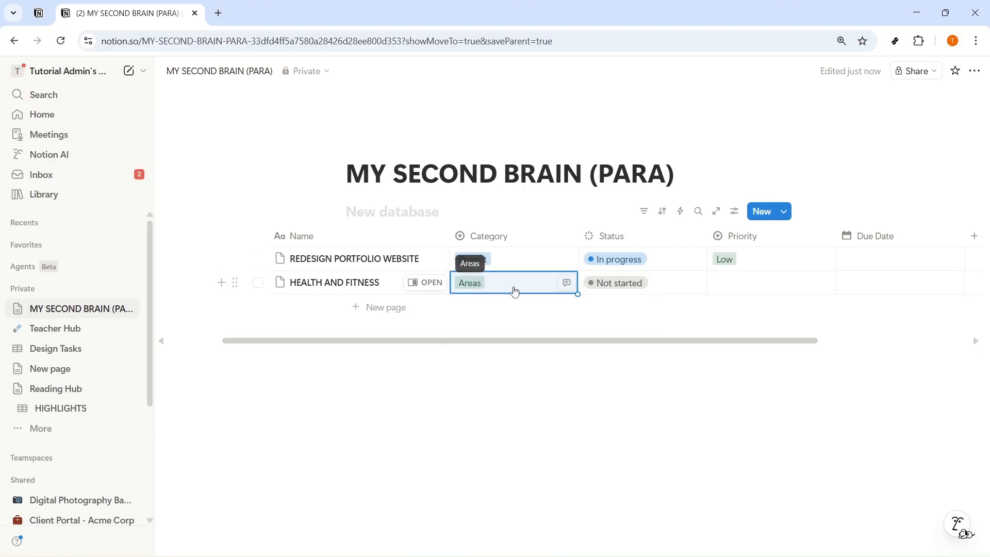
left_click(625, 288)
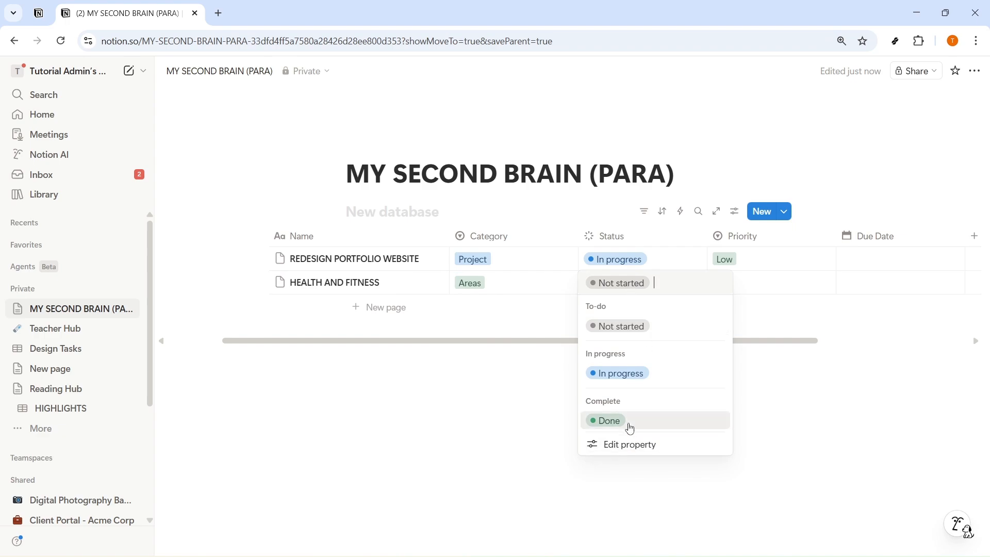
left_click(632, 329)
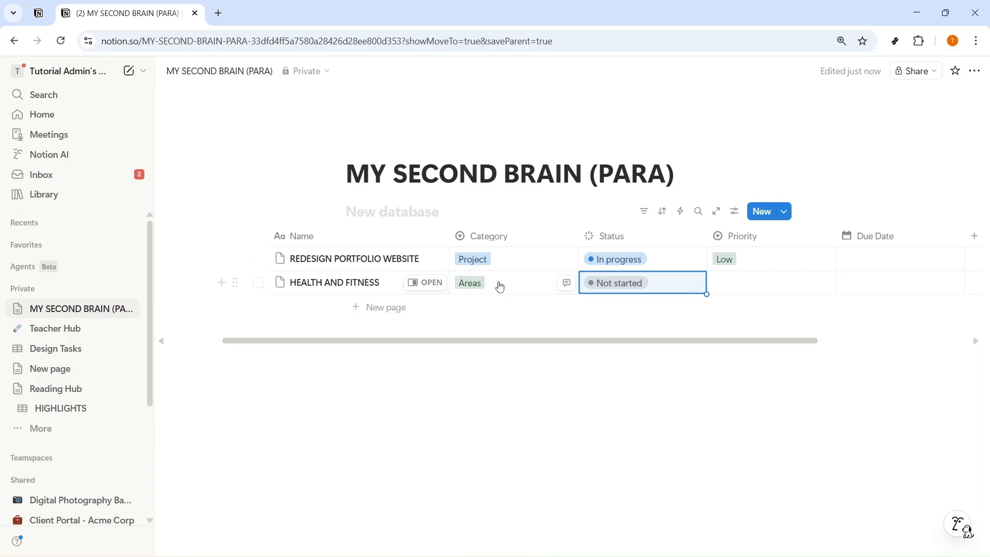
left_click(763, 291)
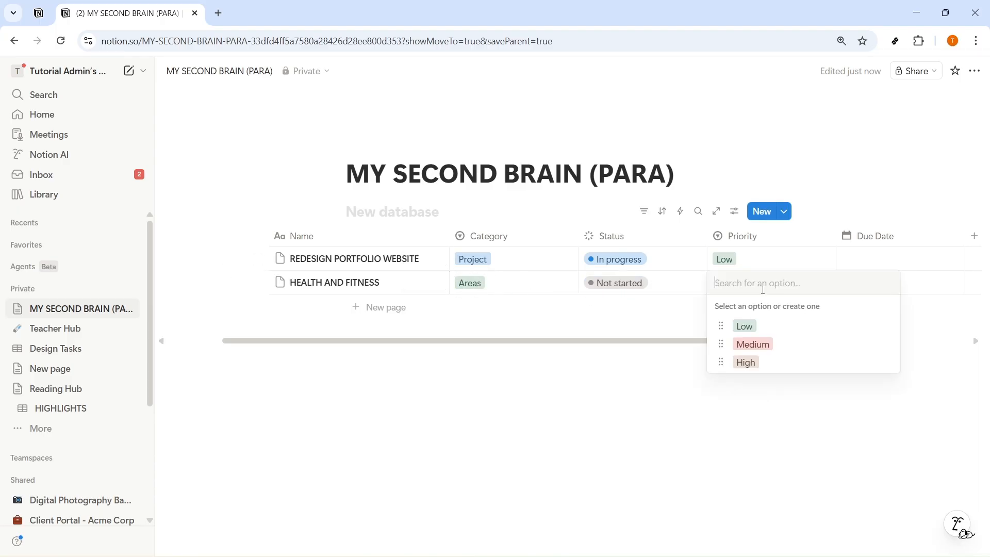
left_click(744, 326)
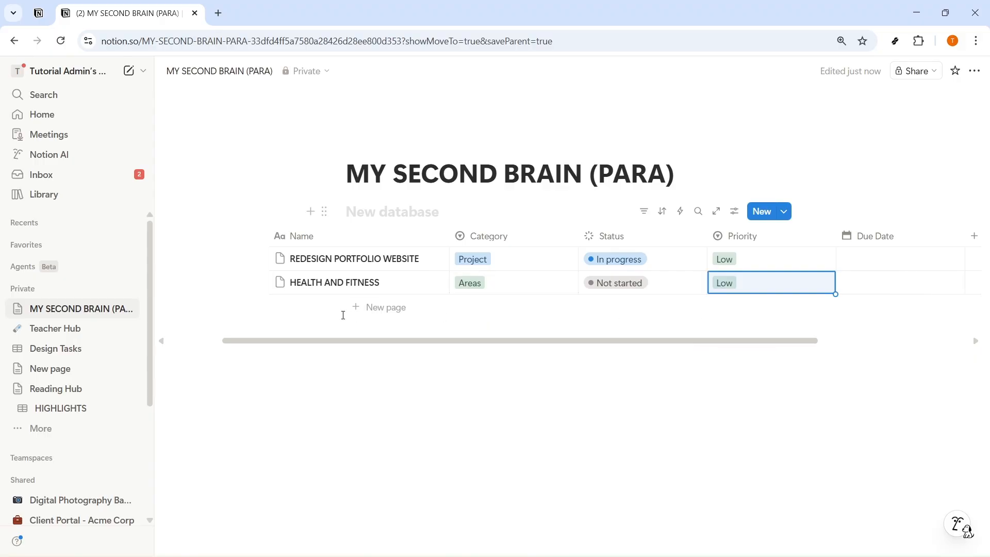
Step: Add a second table view to the database and name it "PROJECTS"
left_click(454, 212)
left_click(455, 263)
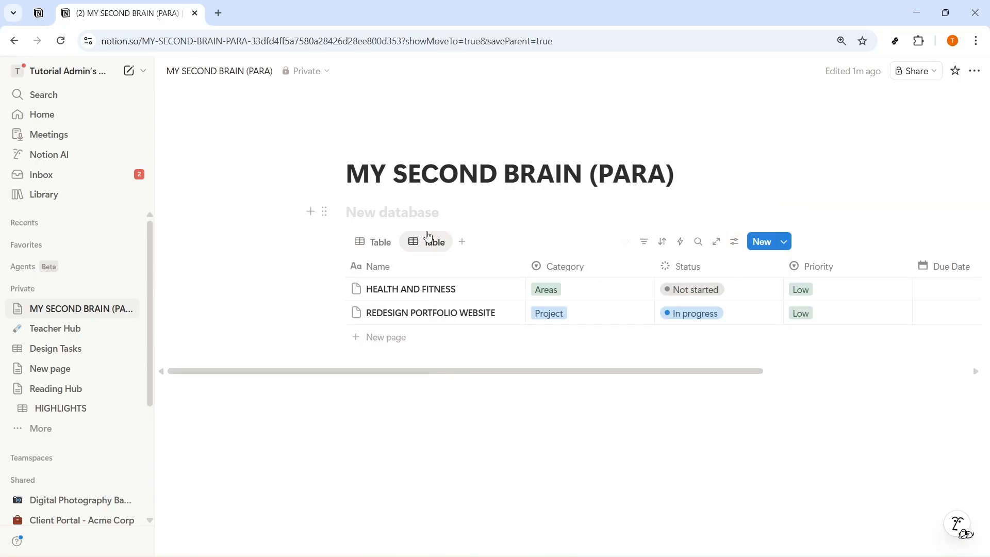
left_click(427, 238)
left_click(477, 267)
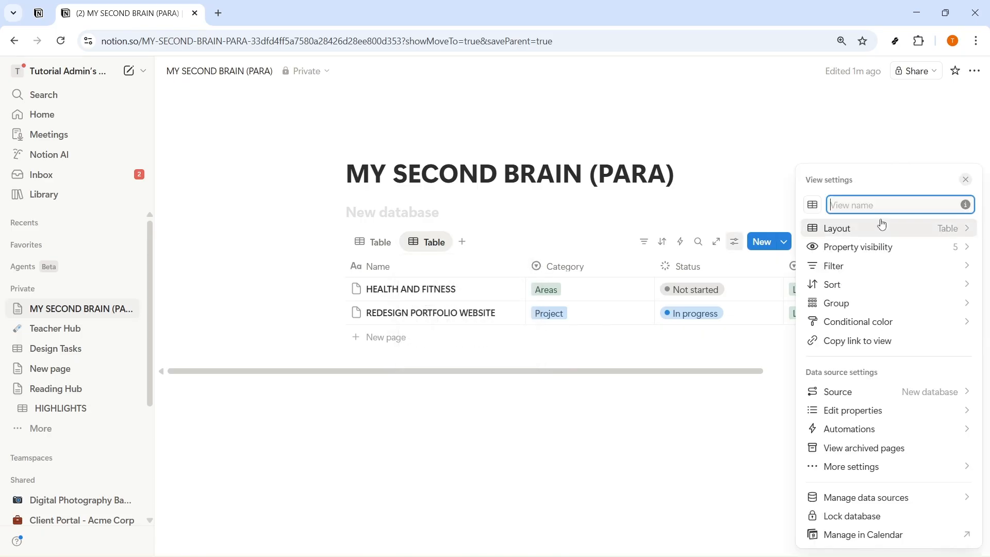
type("P")
key("BackSpace")
type("PROJECTS")
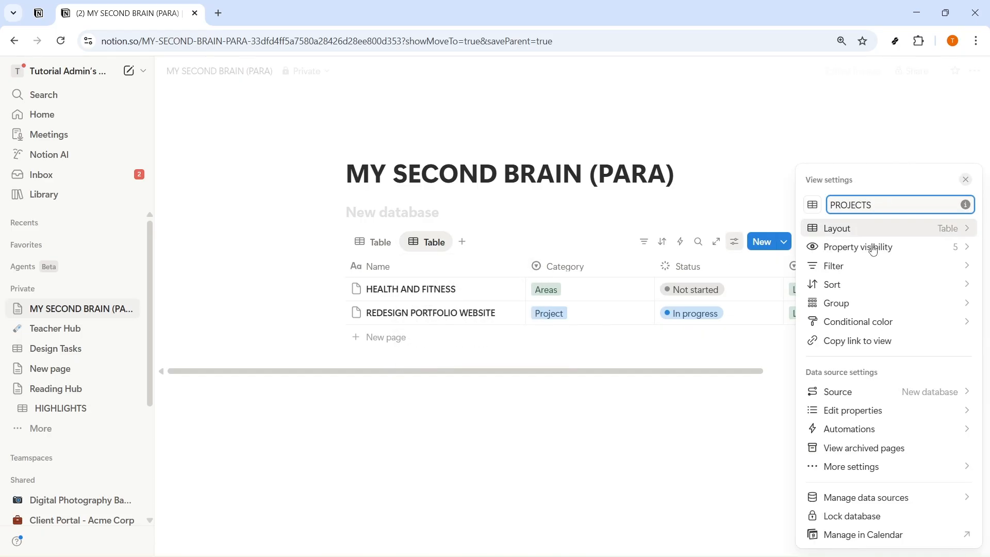
Step: Filter the PROJECTS view to show only entries whose Category is Project
left_click(873, 266)
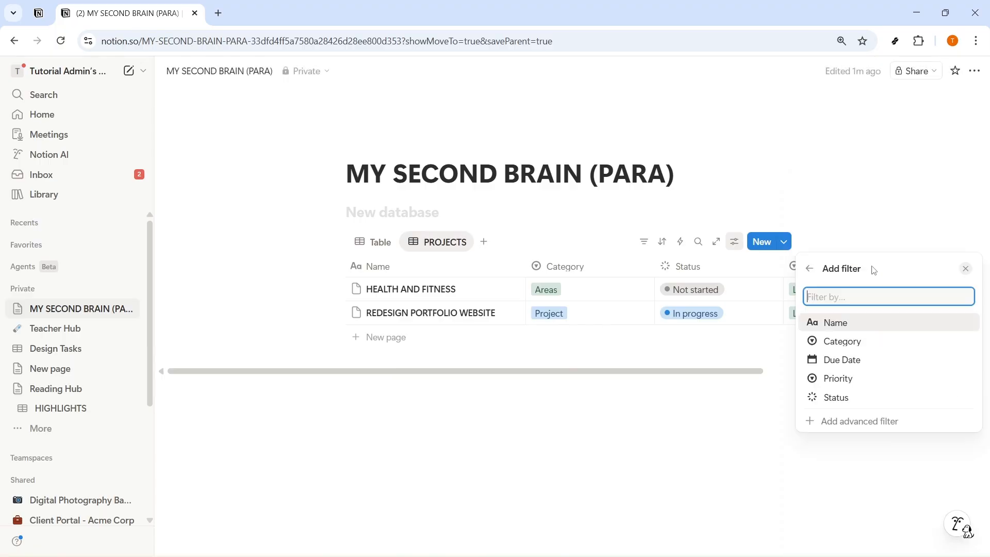
left_click(860, 341)
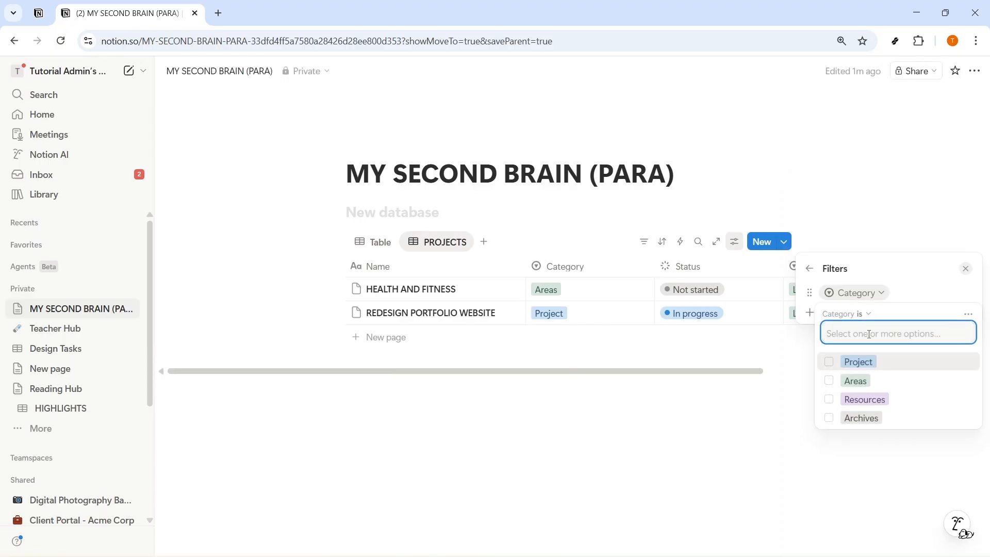
left_click(845, 363)
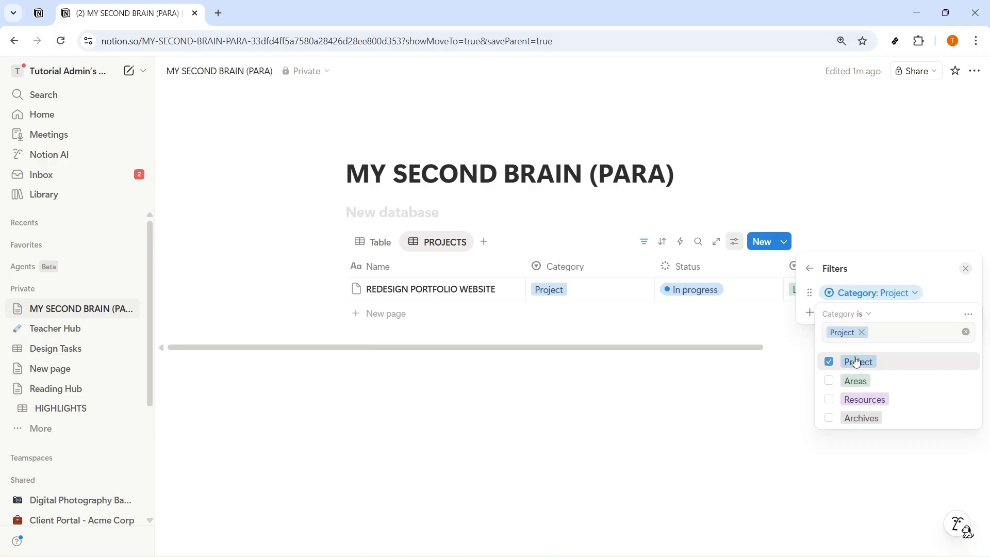
left_click(770, 410)
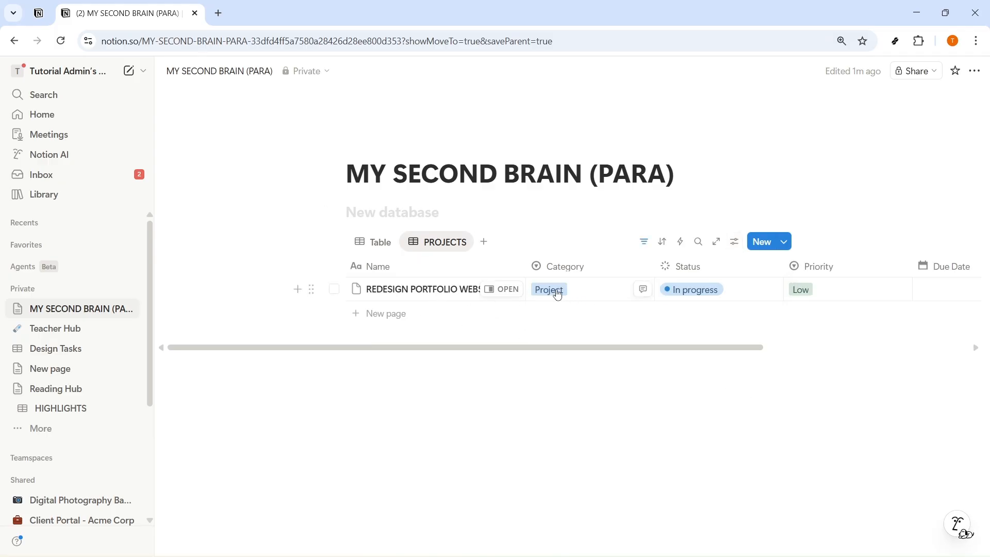
Step: Add another table view after PROJECTS and name it "AREAS"
left_click(483, 242)
left_click(514, 291)
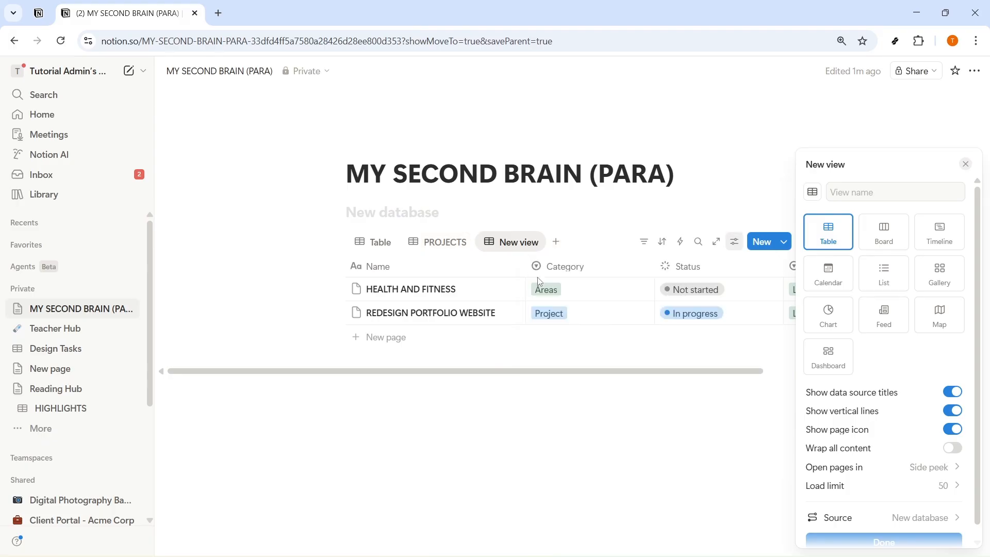
left_click(869, 193)
type("as")
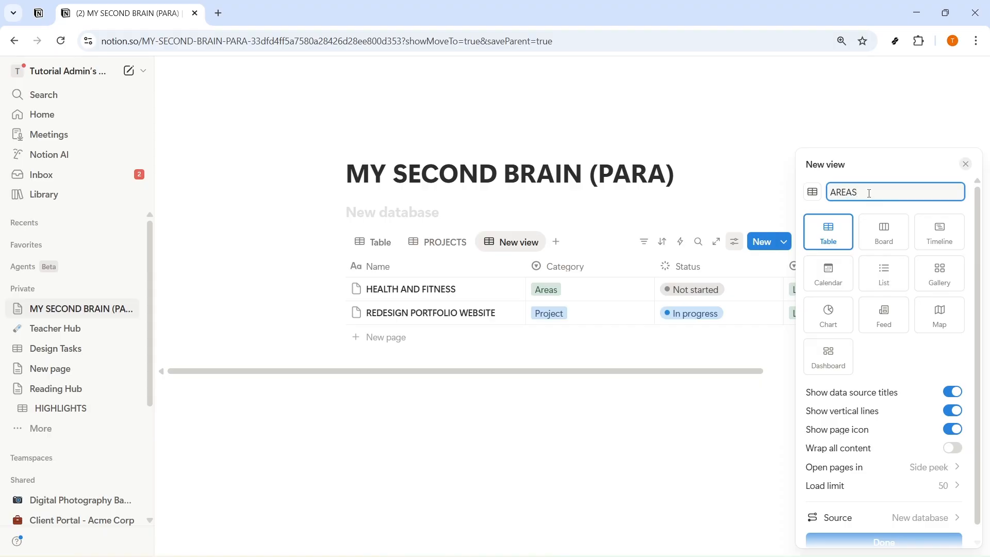
left_click(880, 541)
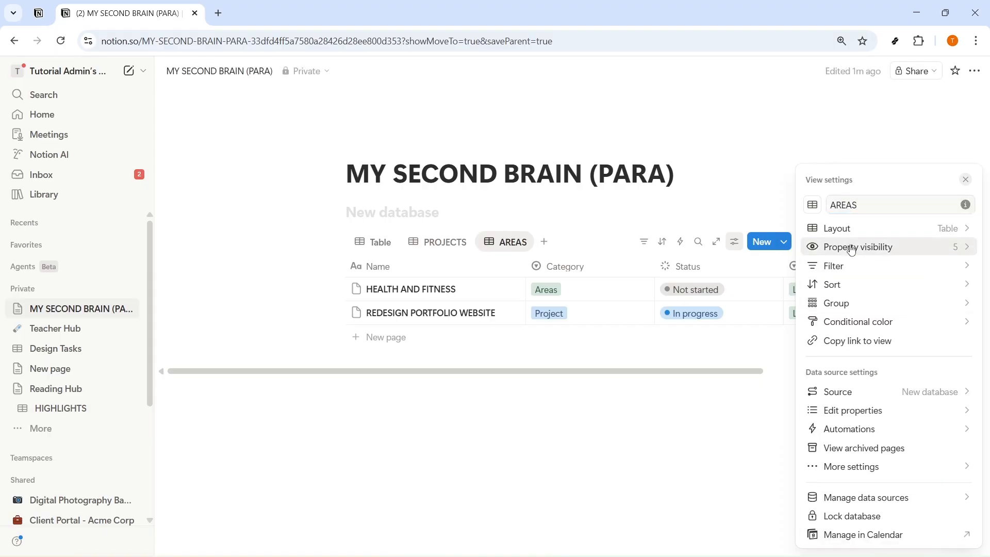
Step: Filter the AREAS view to show only entries whose Category is Areas
left_click(845, 266)
left_click(853, 341)
left_click(829, 381)
left_click(748, 434)
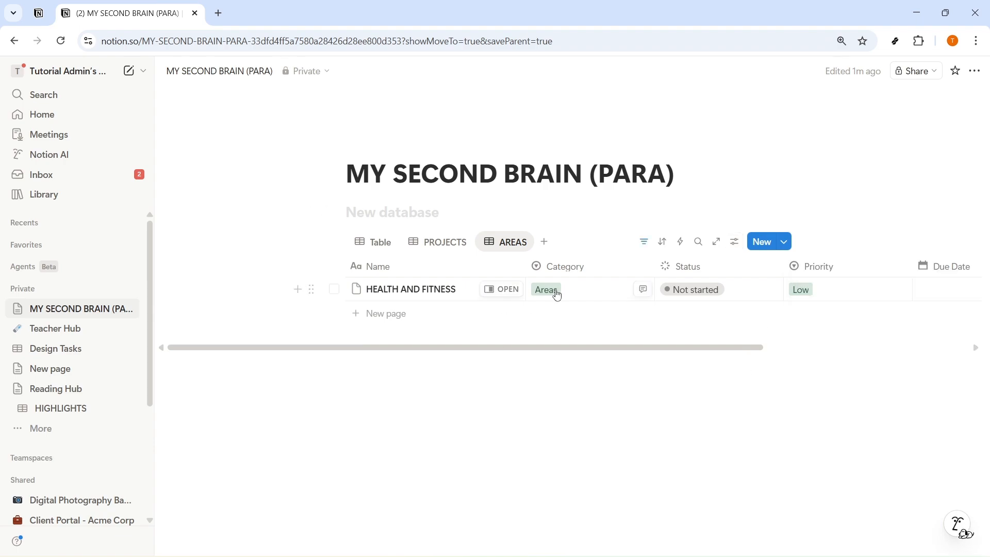
Step: Add another table view to the database and name it "RESOURCES"
left_click(544, 242)
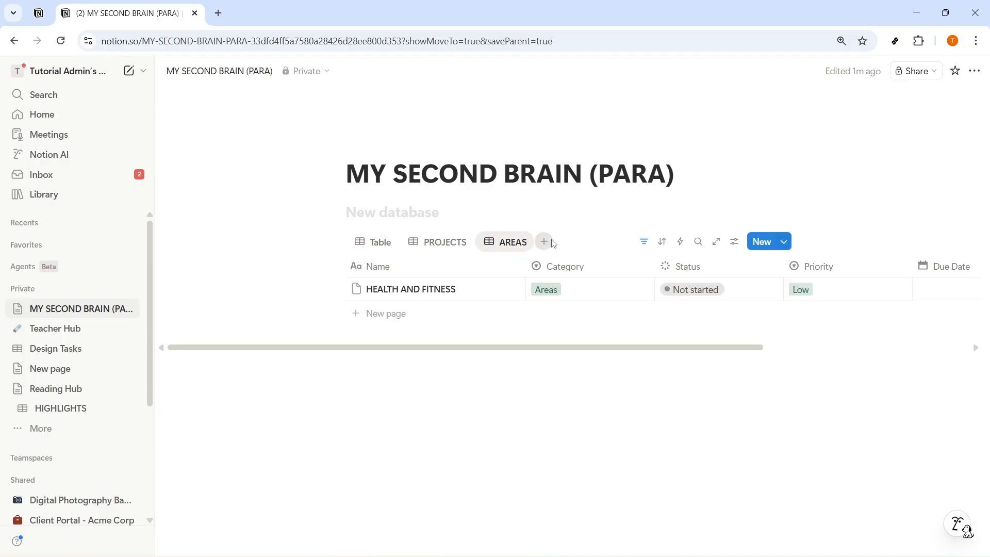
left_click(569, 296)
type("RESOURCES")
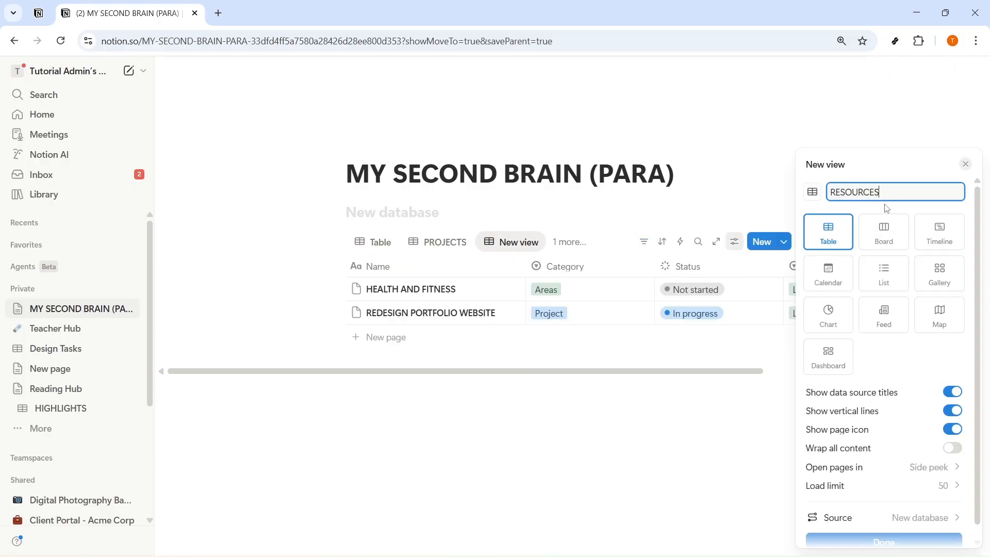
key("Return")
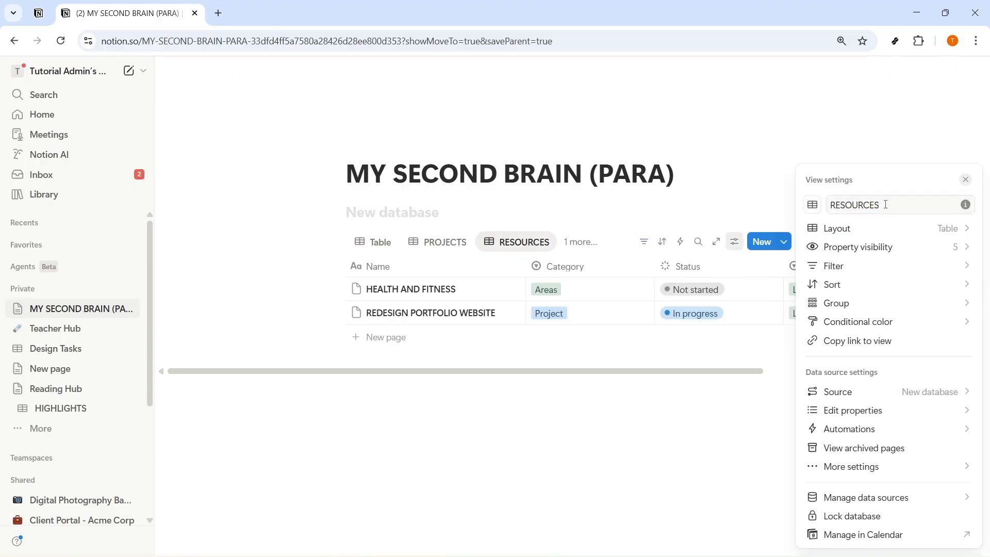
Step: Filter the RESOURCES view to show only entries whose Category is Resources
left_click(871, 265)
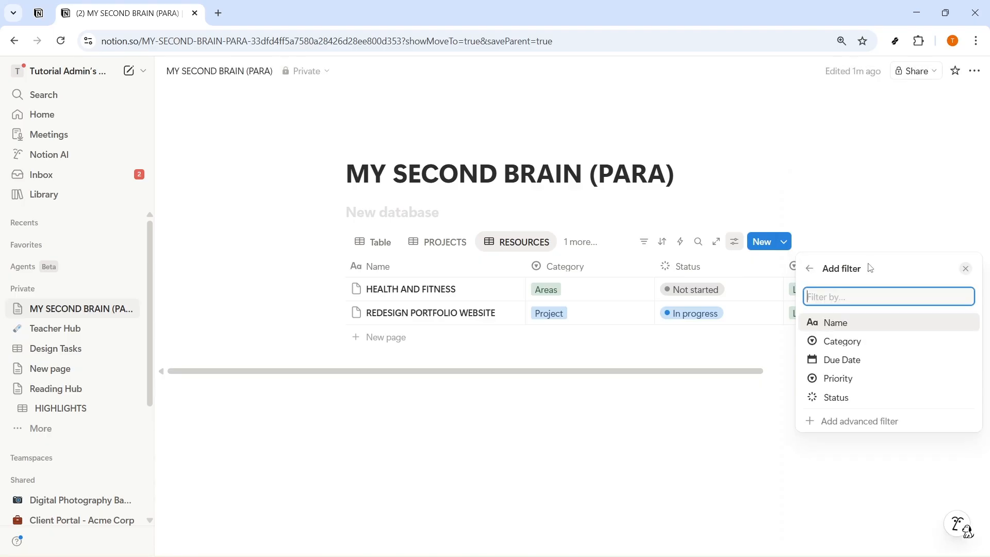
left_click(837, 349)
left_click(829, 399)
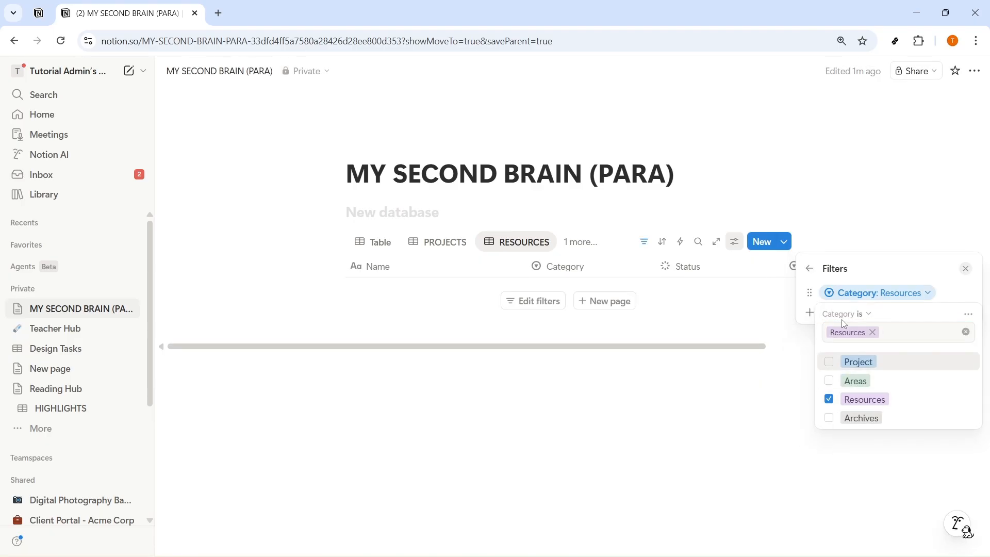
left_click(737, 411)
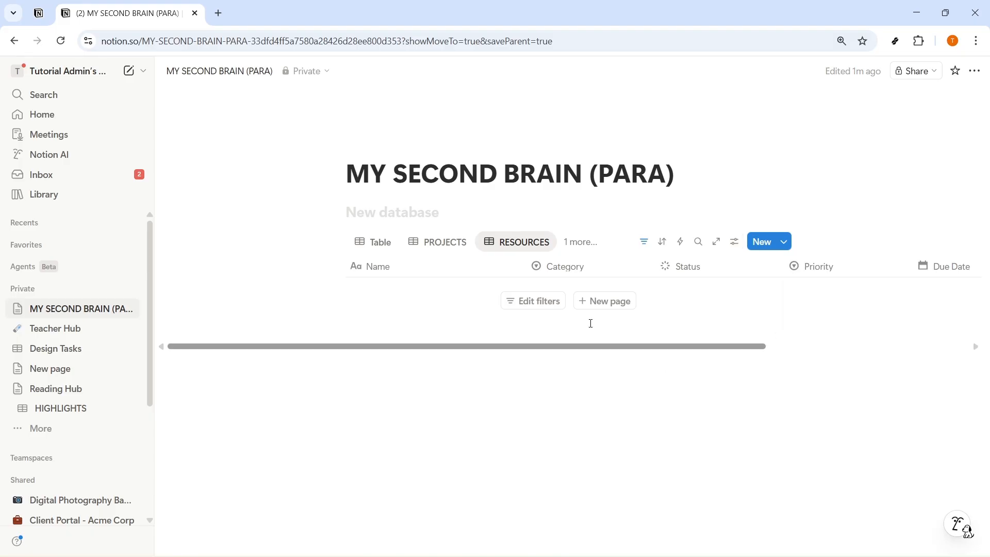
Step: Add another table view to the database and name it "ARCHIVES"
left_click(587, 242)
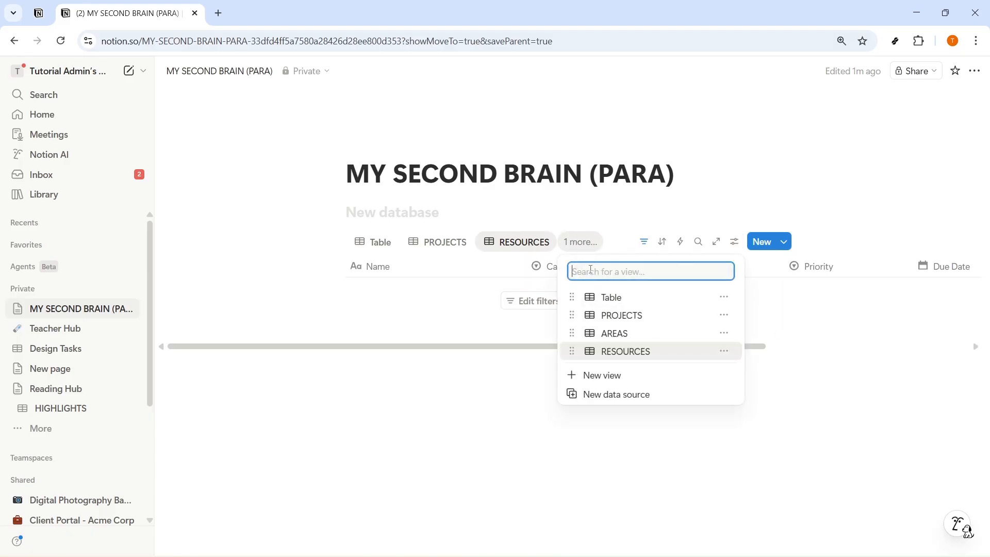
left_click(612, 377)
left_click(336, 321)
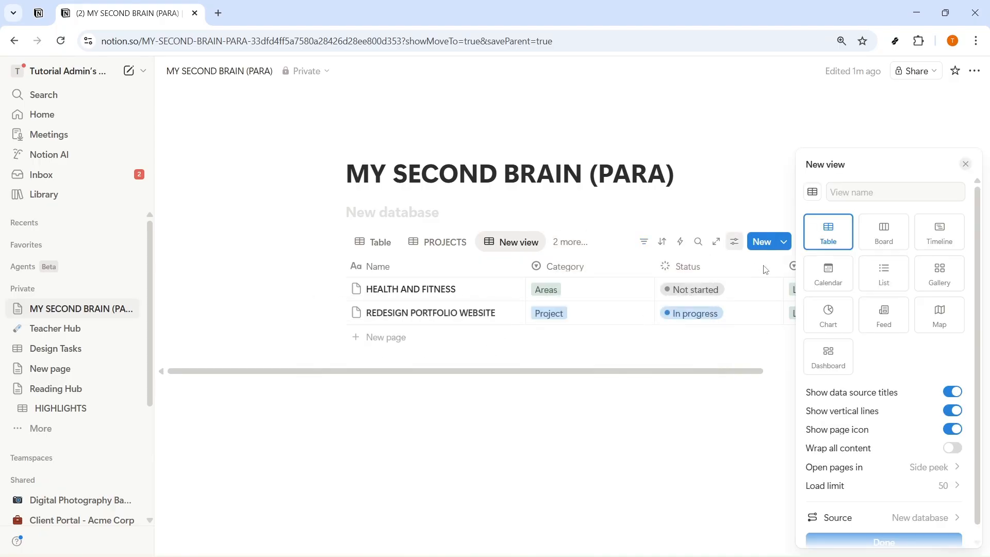
left_click(883, 192)
type("ARCHIV")
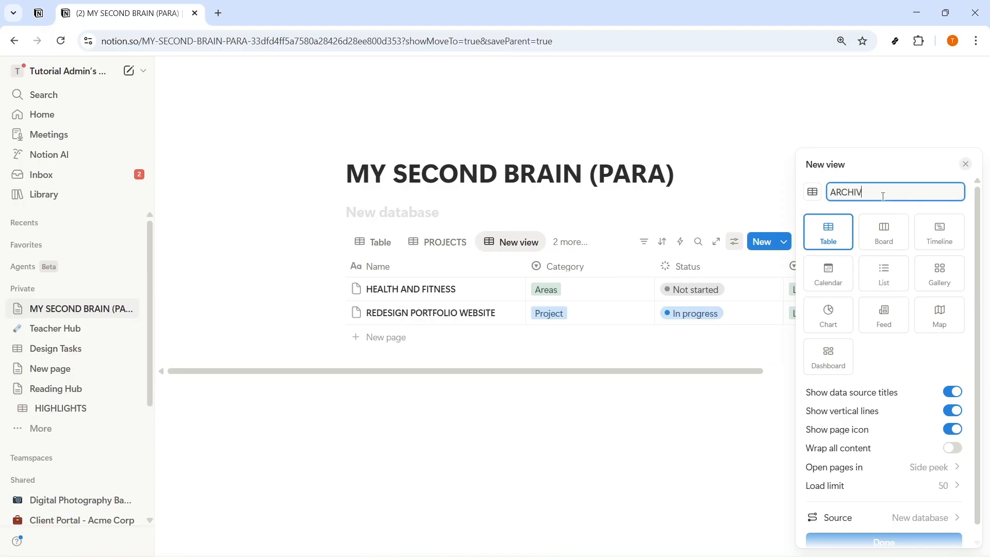
type("ES")
key("Return")
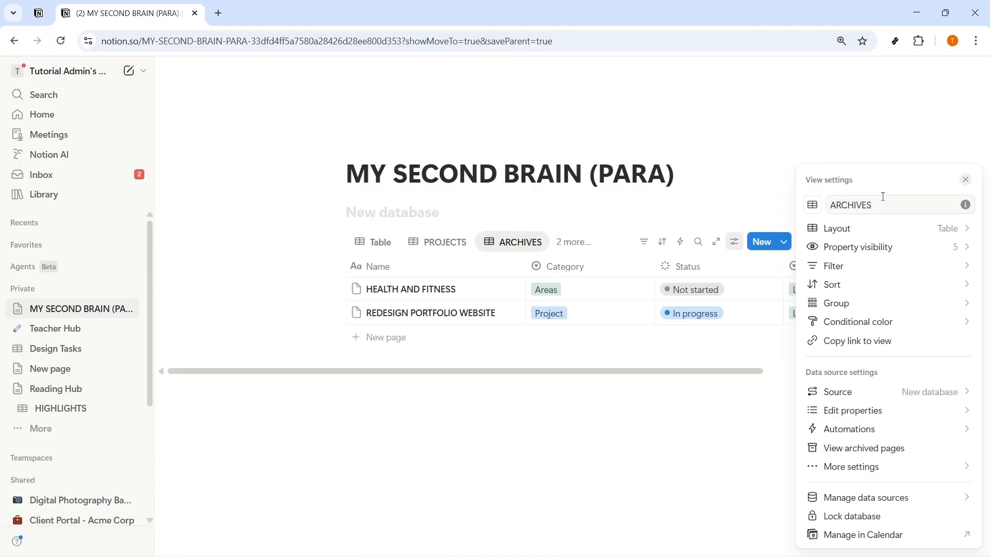
Step: Filter the ARCHIVES view to show only entries whose Category is Archives
left_click(869, 266)
left_click(866, 342)
left_click(830, 419)
left_click(698, 446)
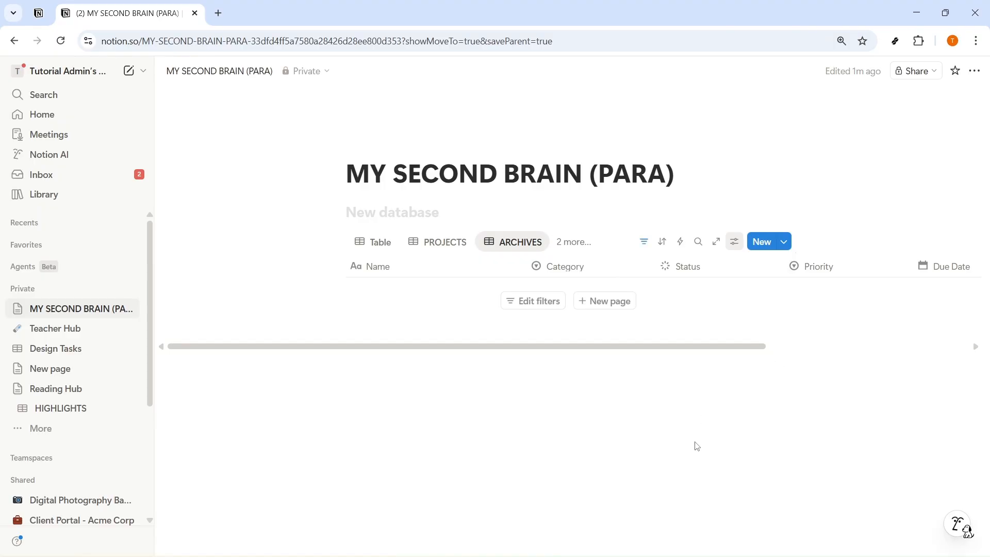
Step: Set the REDESIGN PORTFOLIO WEBSITE entry's Category to Archives in the Table view and check it in the ARCHIVES view
left_click(564, 245)
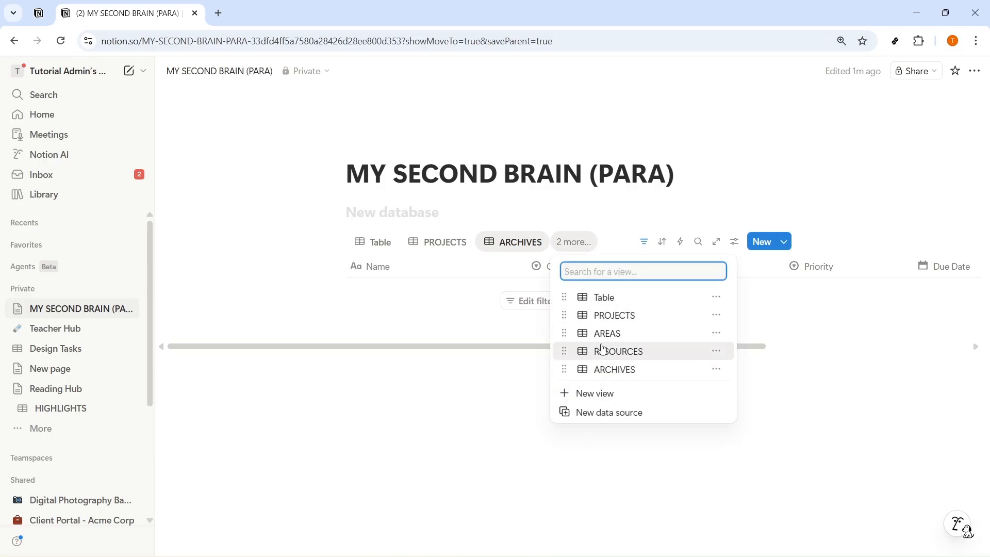
left_click(378, 246)
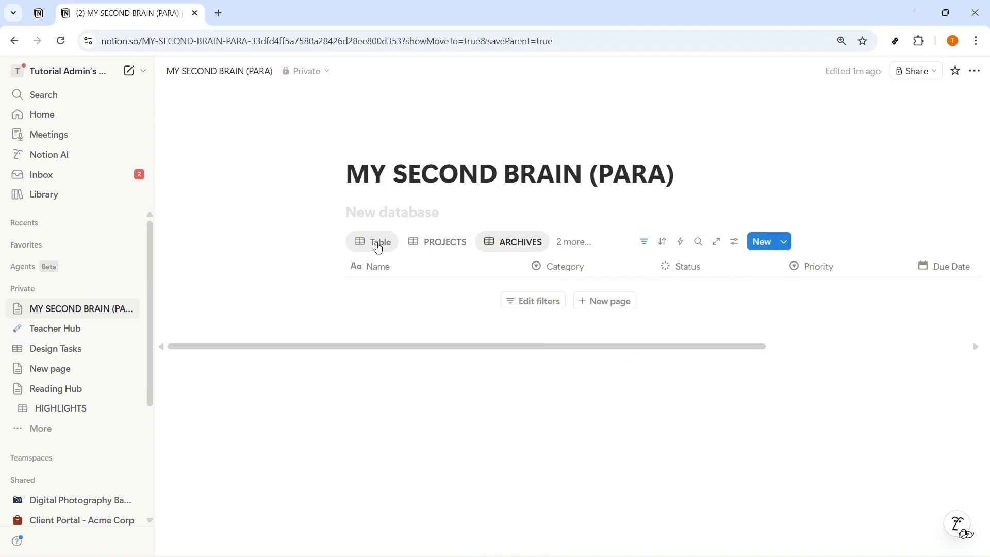
left_click(379, 247)
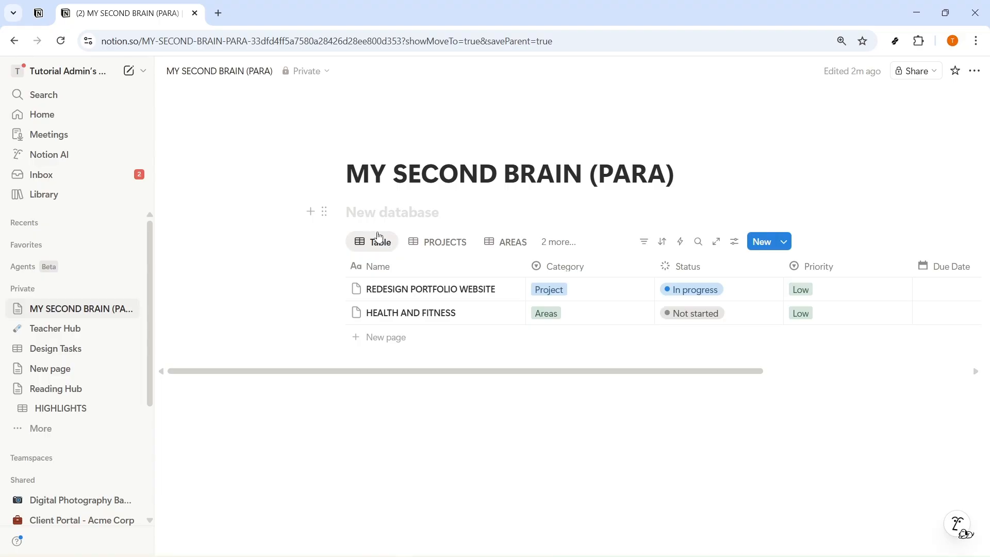
left_click(559, 291)
left_click(563, 386)
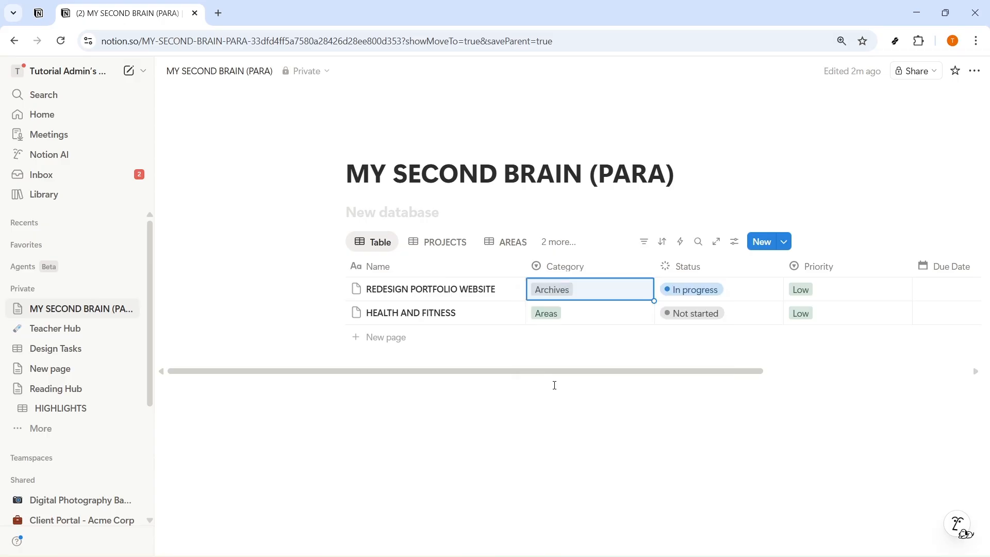
left_click(540, 249)
left_click(555, 368)
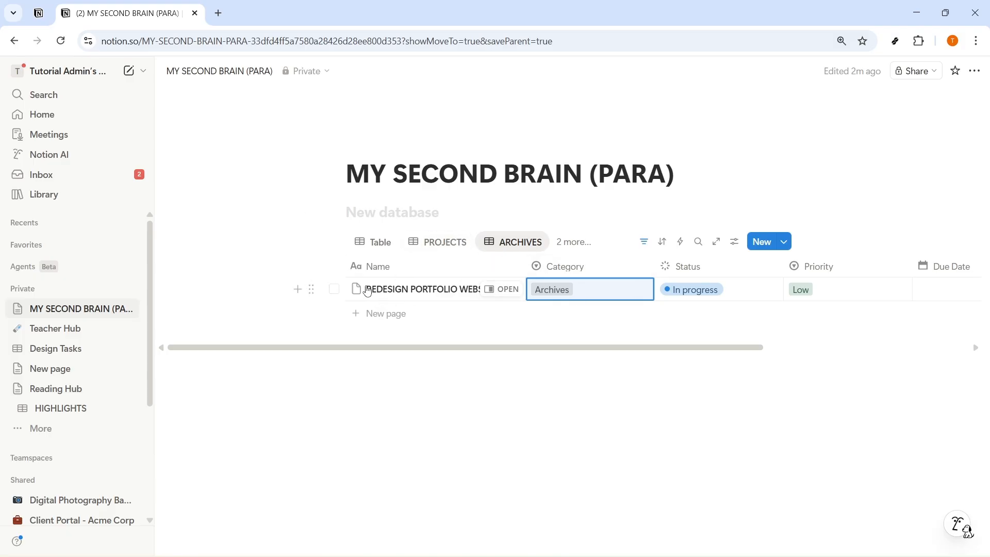
Step: Set the REDESIGN PORTFOLIO WEBSITE entry's Category to Resources and check it in the RESOURCES view before returning to the Table view
left_click(380, 242)
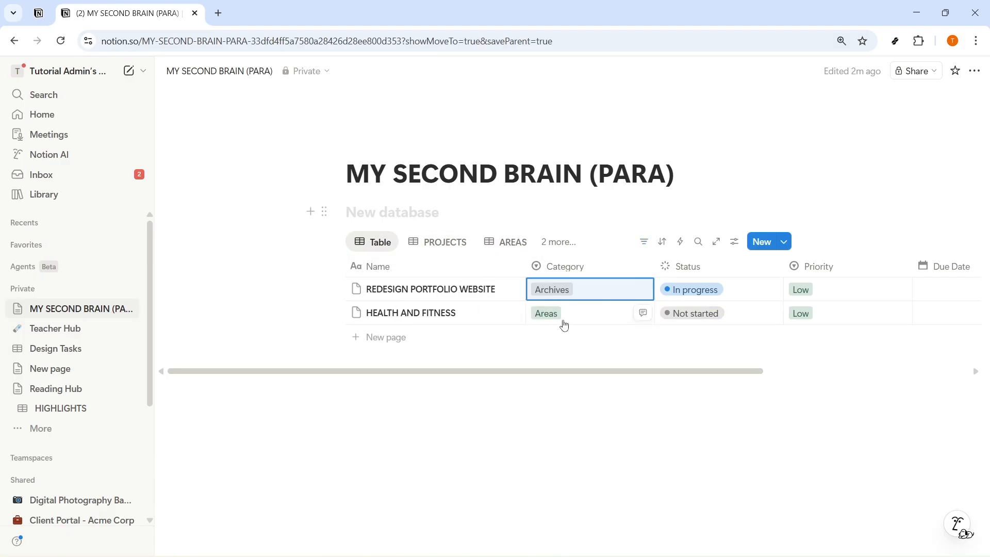
key("Return")
left_click(587, 368)
left_click(558, 242)
left_click(592, 348)
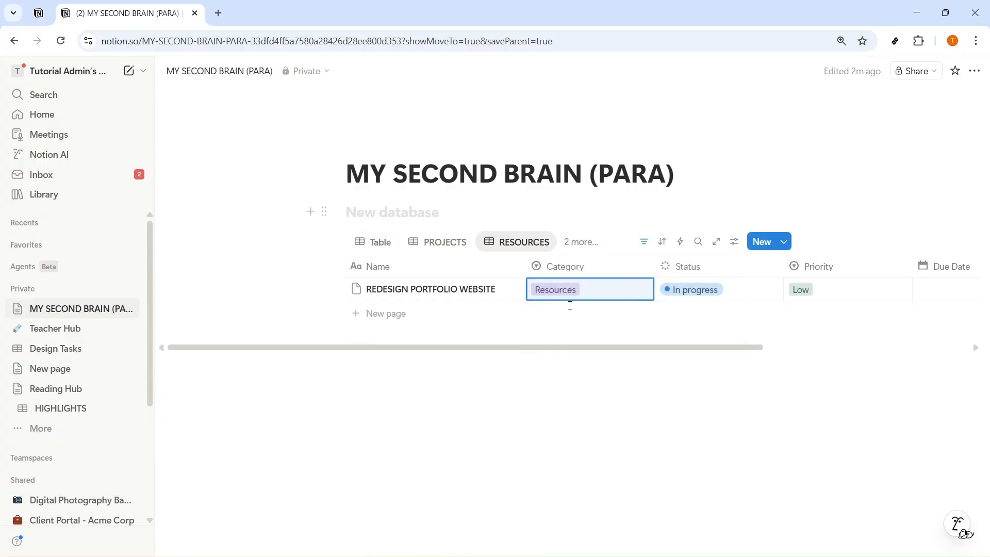
left_click(391, 250)
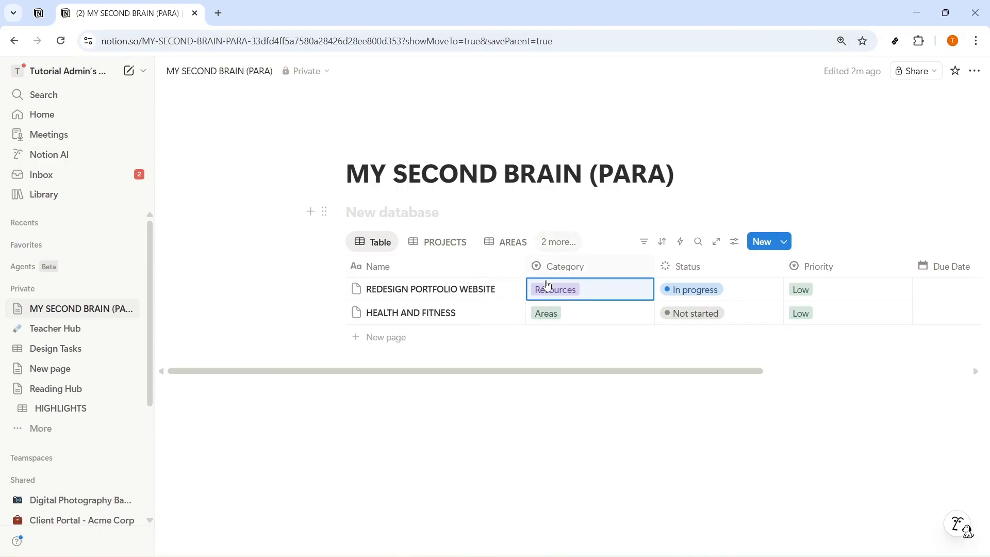
left_click(588, 424)
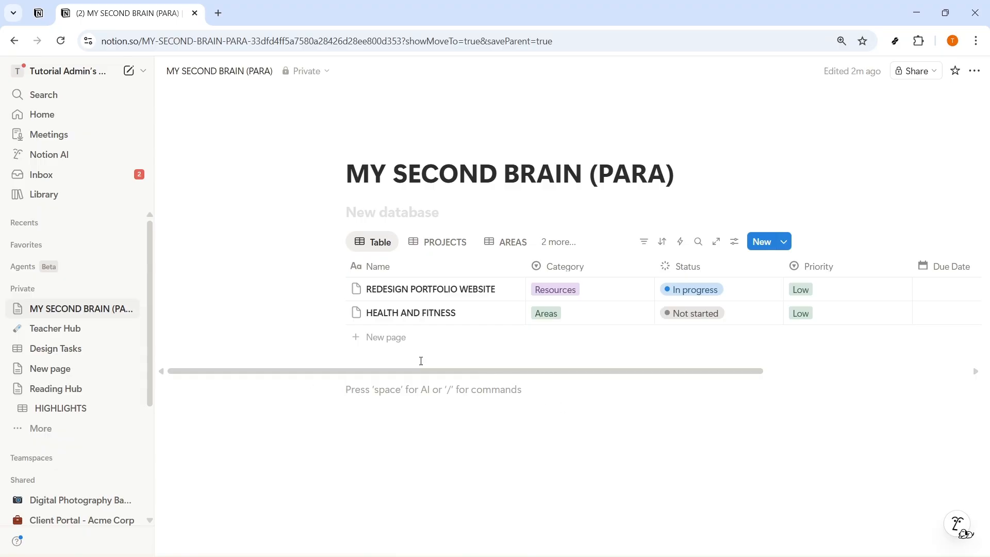
left_click(373, 241)
left_click(396, 266)
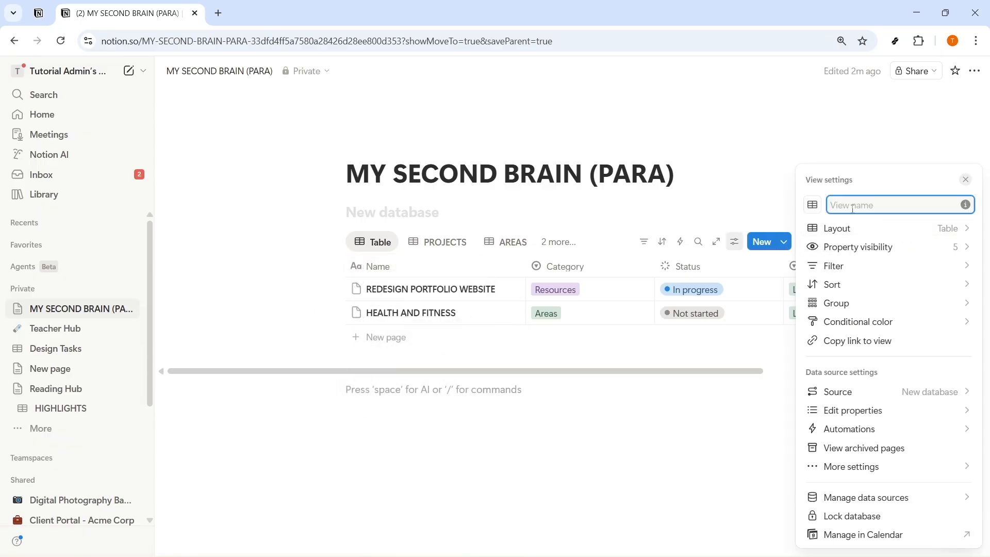
left_click(634, 447)
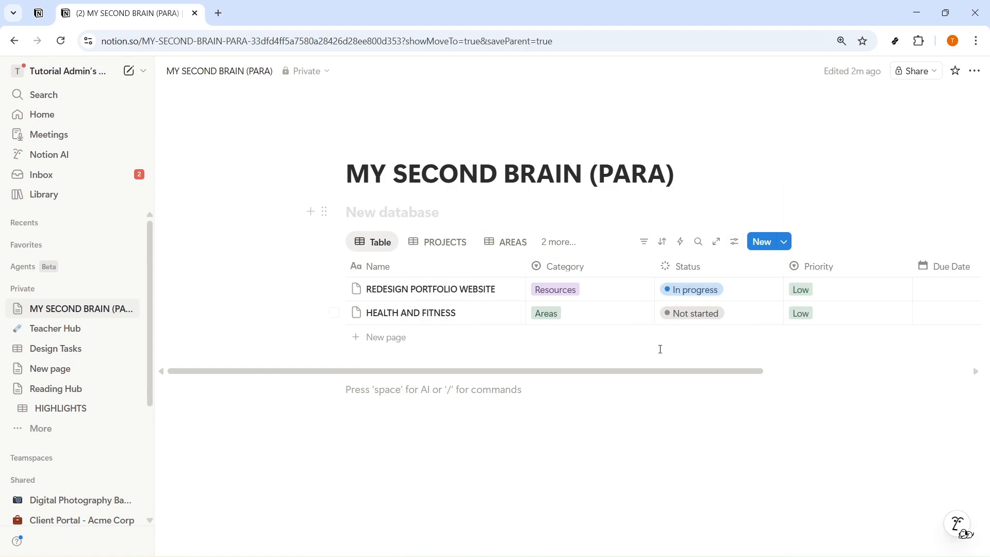
Step: Add a new entry named "RELATIONSHIPS" to the database in the Table view
left_click(384, 338)
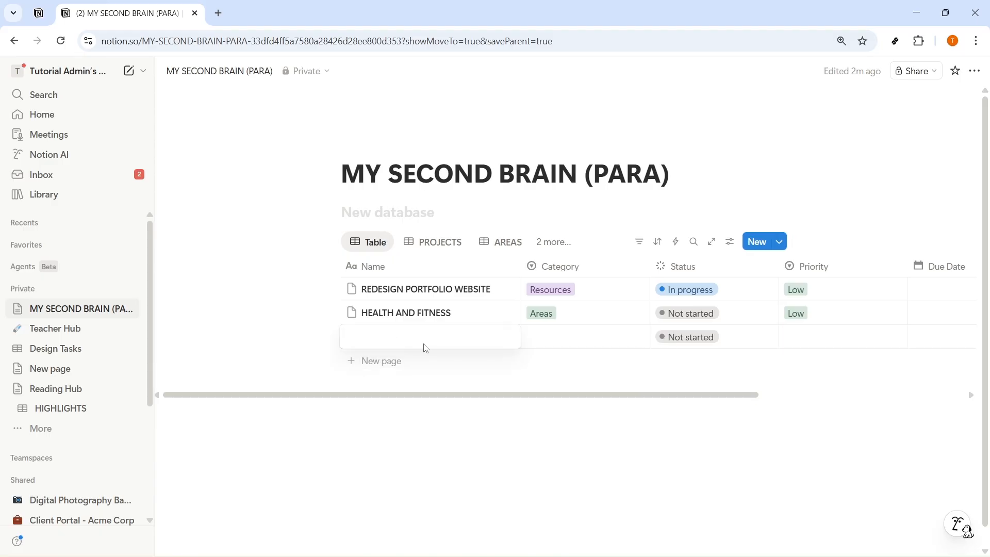
type("p")
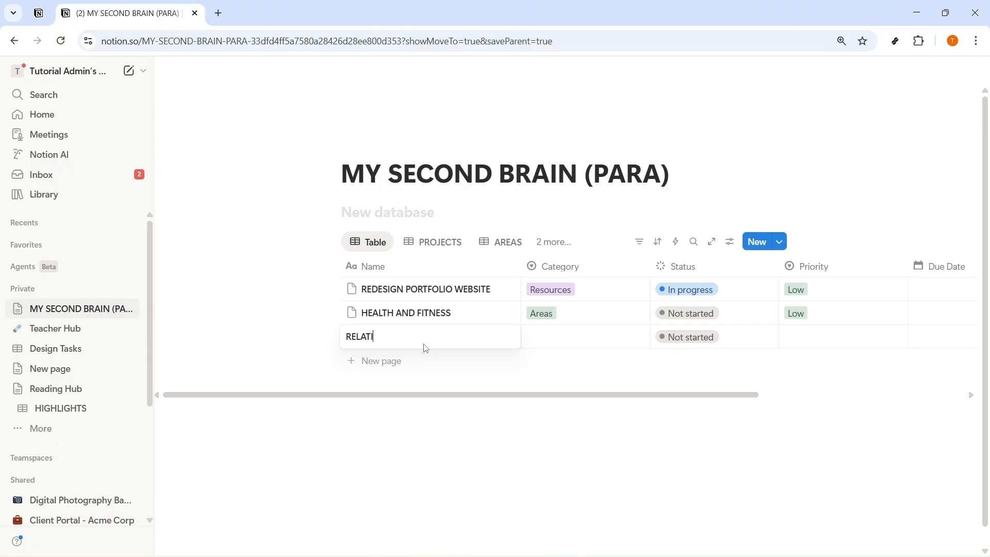
type("SHIP")
key("Return")
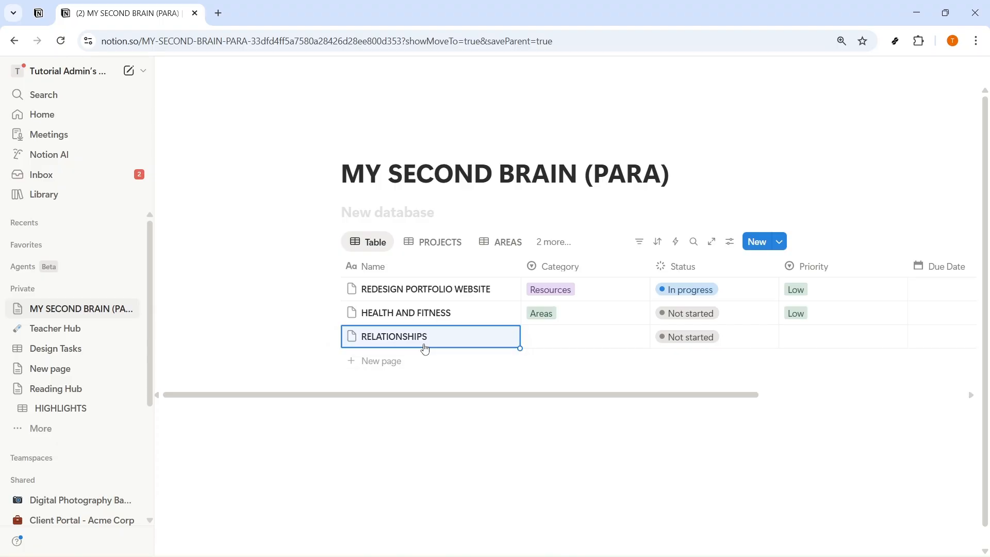
Step: Set the RELATIONSHIPS entry's Category to Resources, Status to Done and Priority to Medium
left_click(561, 337)
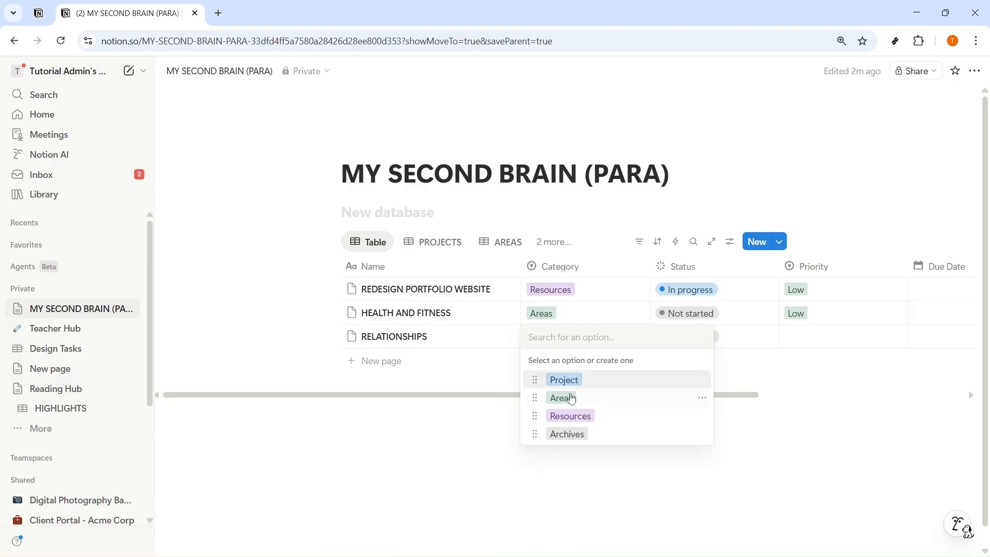
left_click(575, 417)
left_click(685, 338)
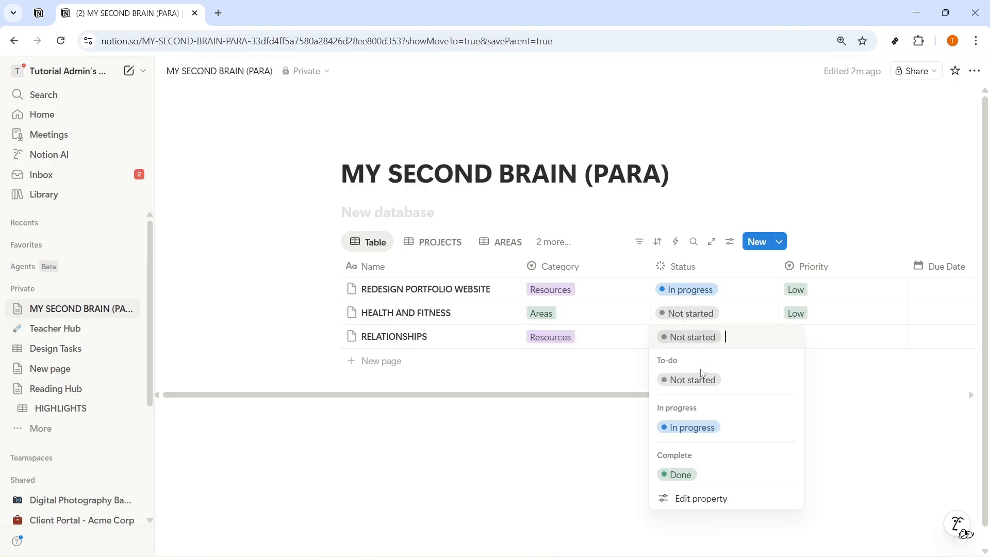
left_click(679, 473)
left_click(825, 336)
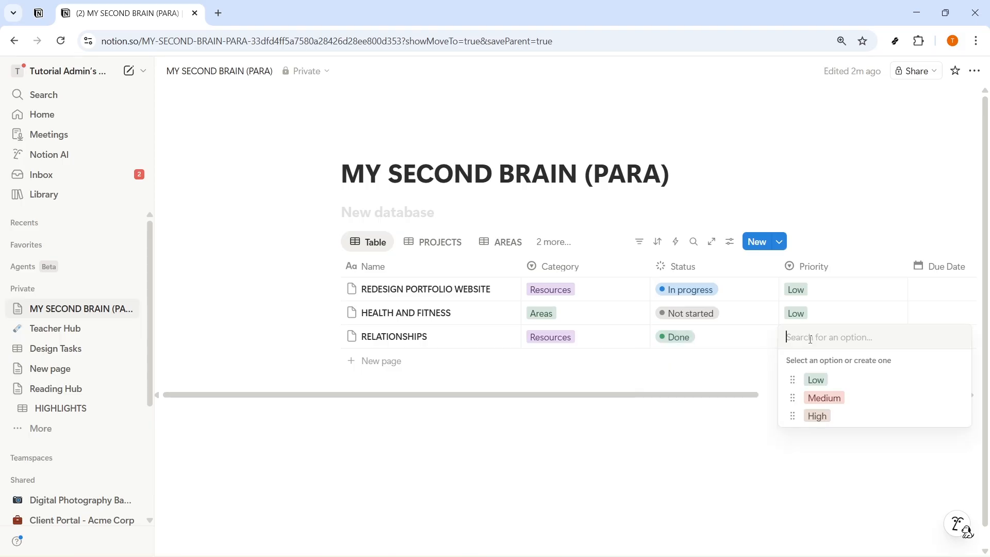
left_click(819, 396)
left_click(694, 433)
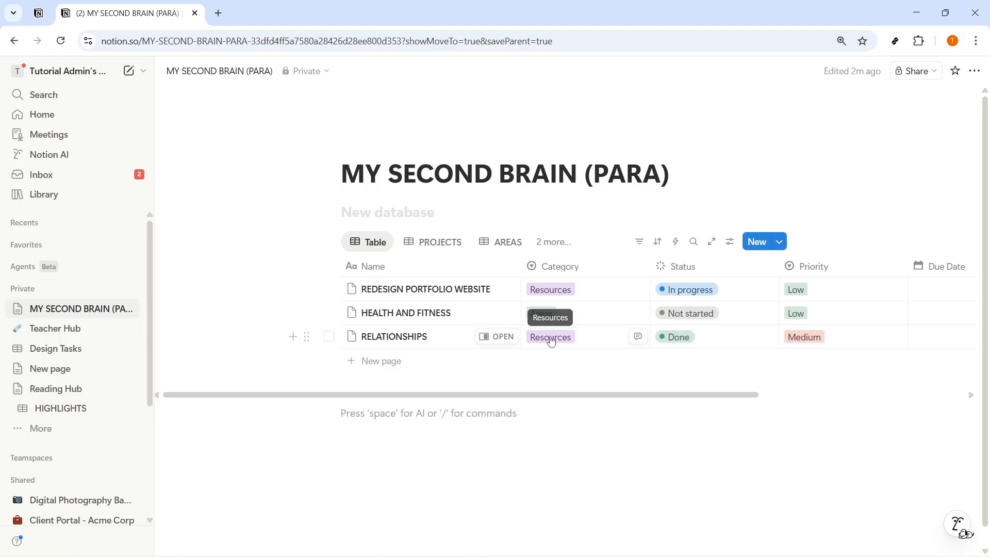
Step: Open the RESOURCES view to check whether the RELATIONSHIPS entry is listed there
left_click(548, 338)
key("Escape")
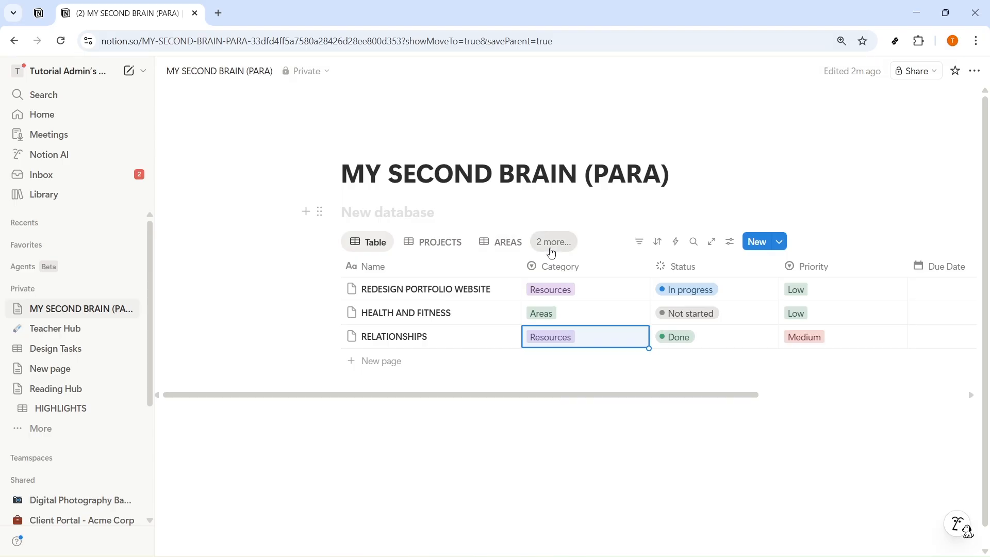
left_click(550, 243)
left_click(566, 351)
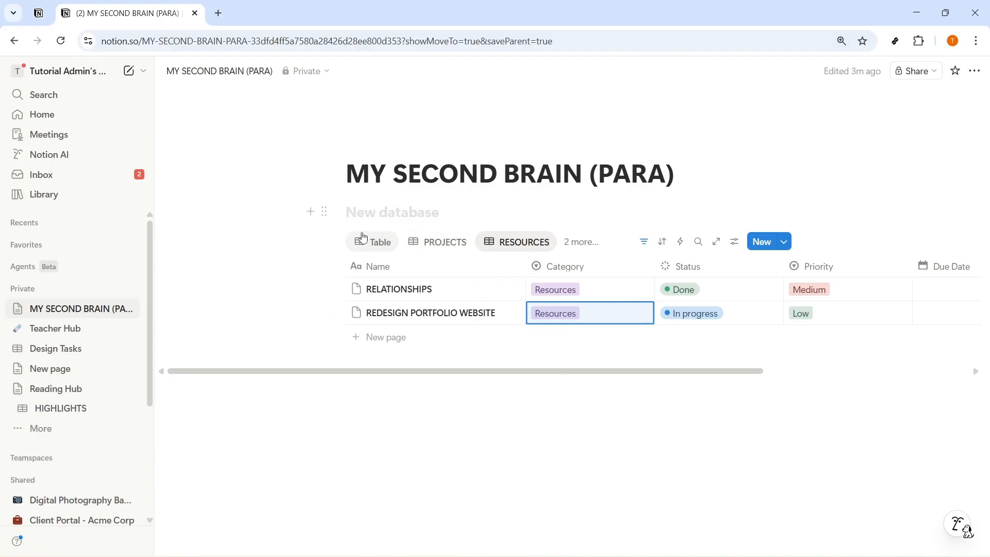
Step: Change the RELATIONSHIPS entry's Category to Project in the Table view and check it in the PROJECTS view
left_click(379, 241)
left_click(554, 338)
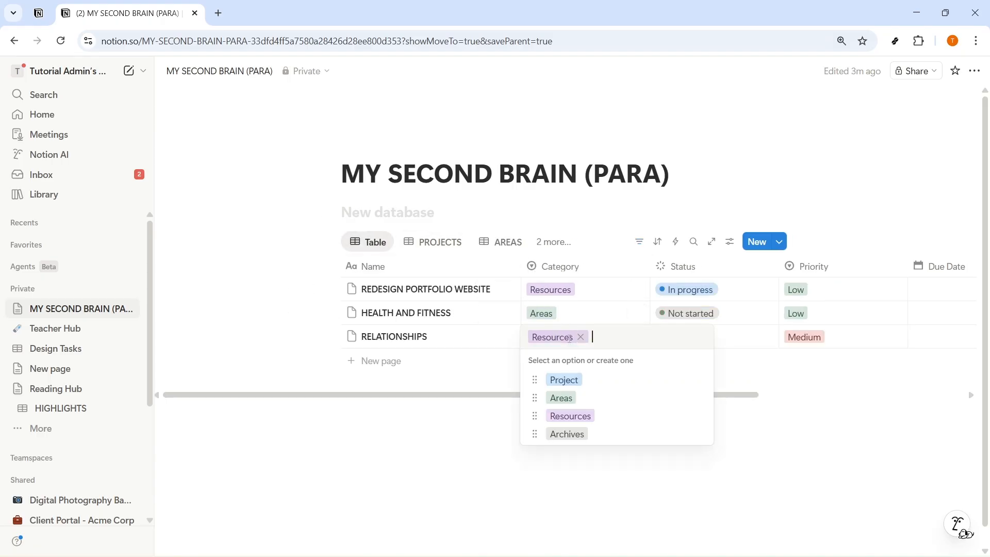
left_click(564, 381)
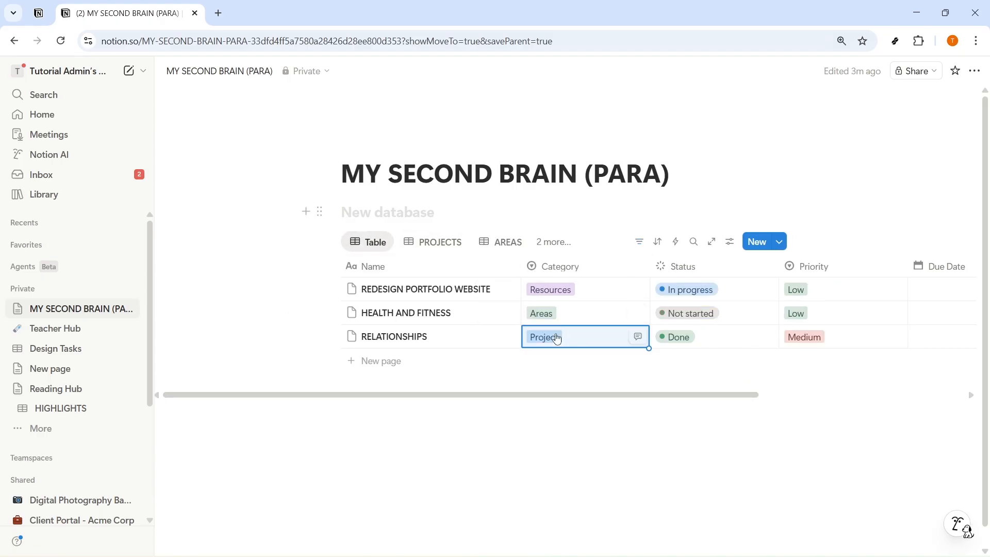
left_click(449, 246)
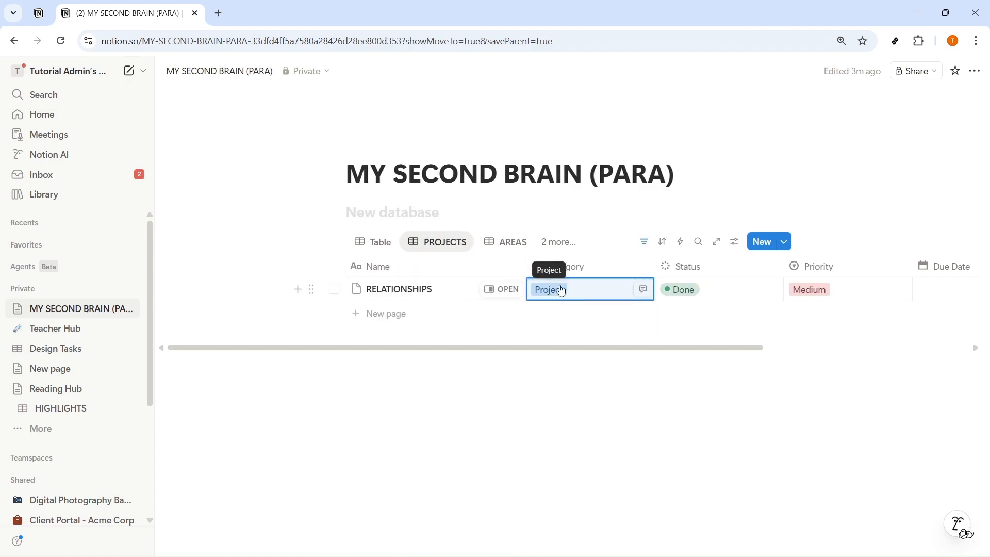
Step: Return to the Table view and open the Category options of the REDESIGN PORTFOLIO WEBSITE entry
left_click(378, 243)
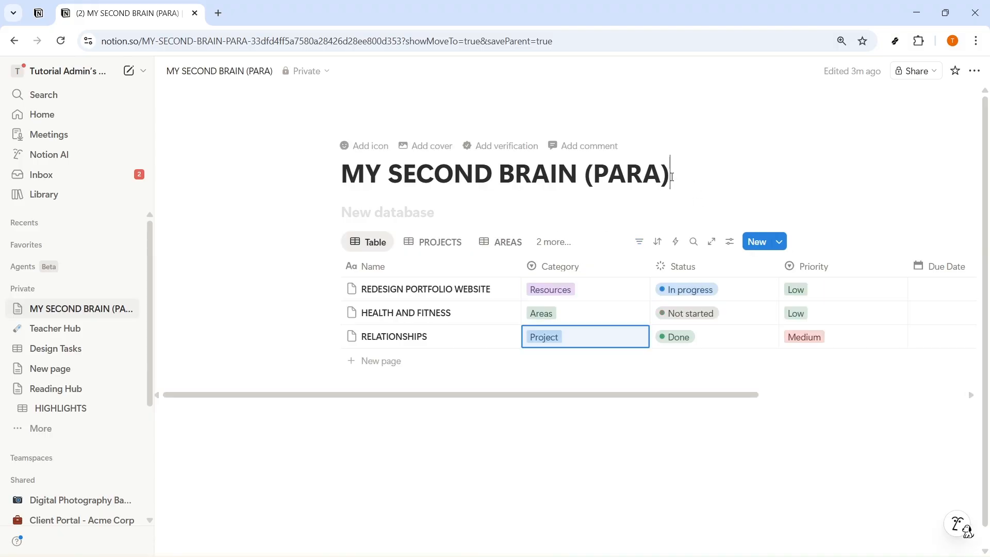
left_click_drag(670, 175, 583, 176)
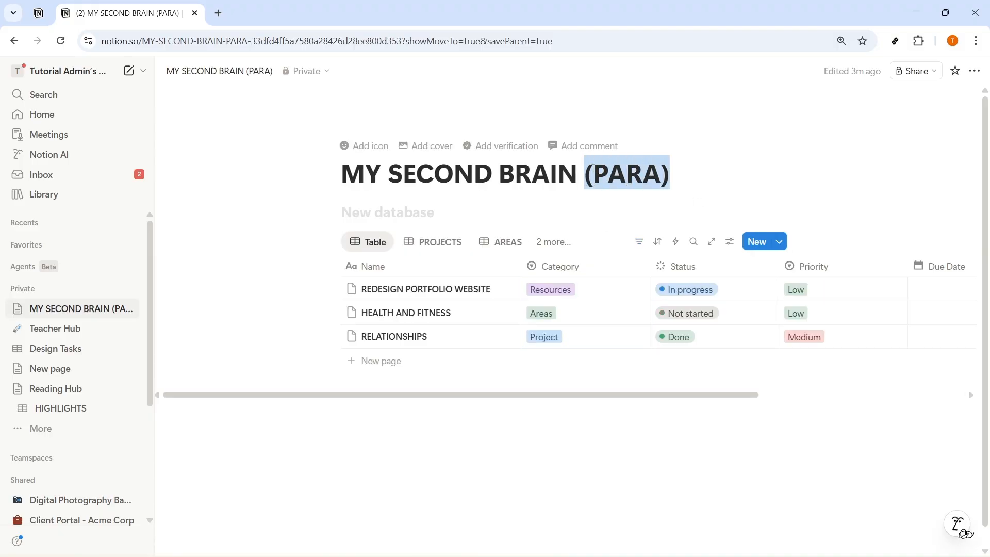
left_click(561, 291)
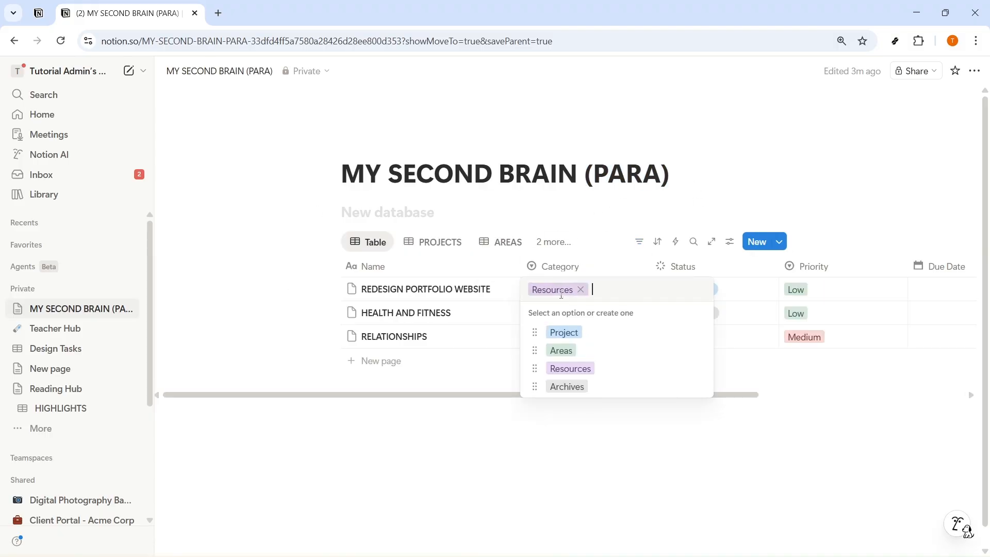